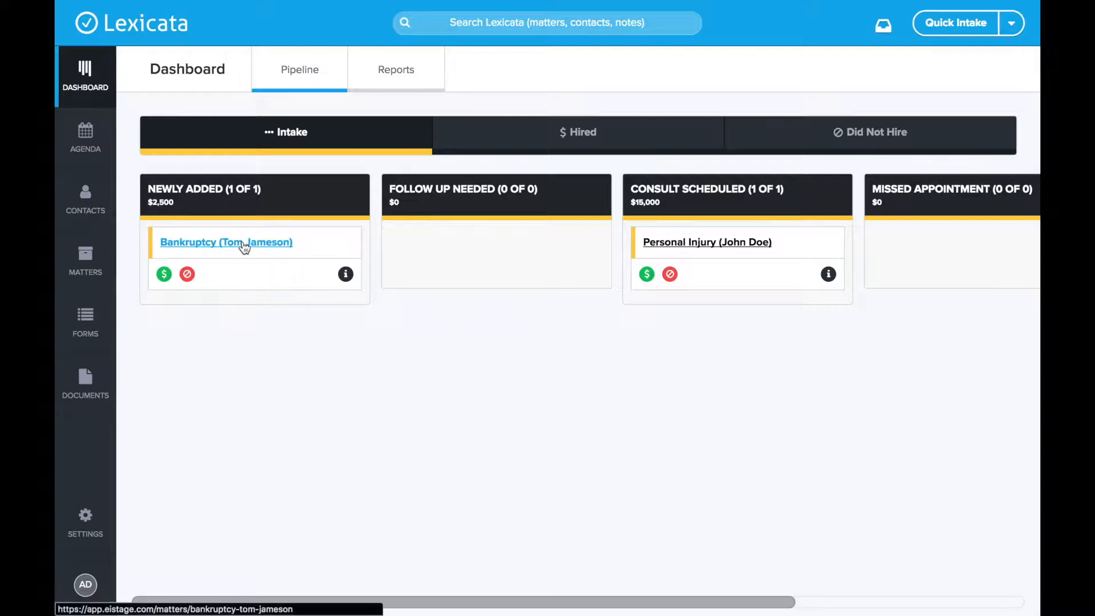
Open the newly added Bankruptcy matter and add a Prepare Document item to its workflow.
left_click(246, 247)
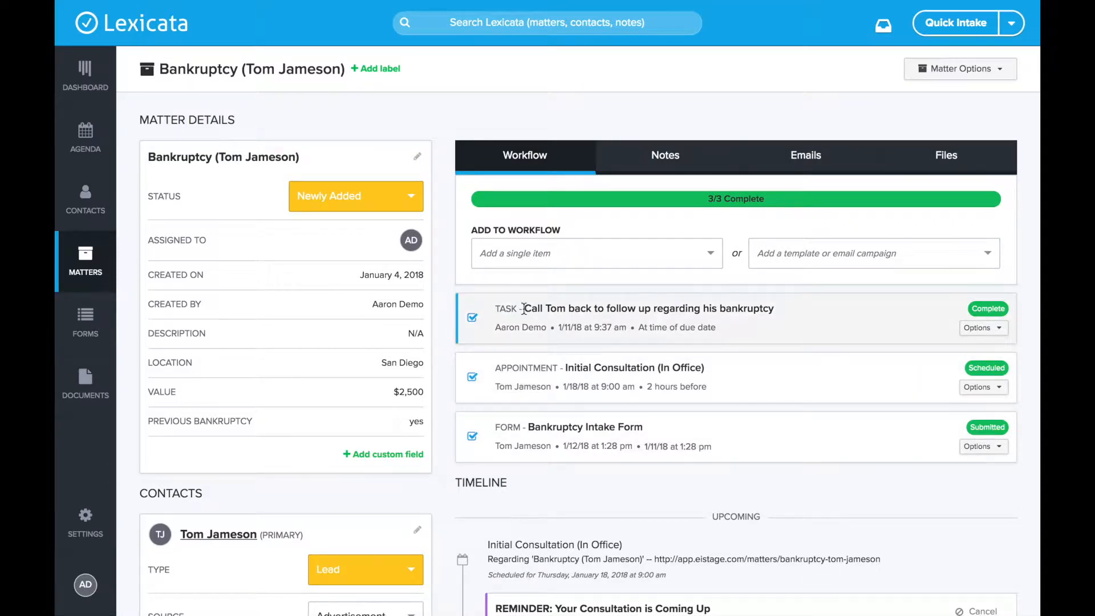
left_click(567, 251)
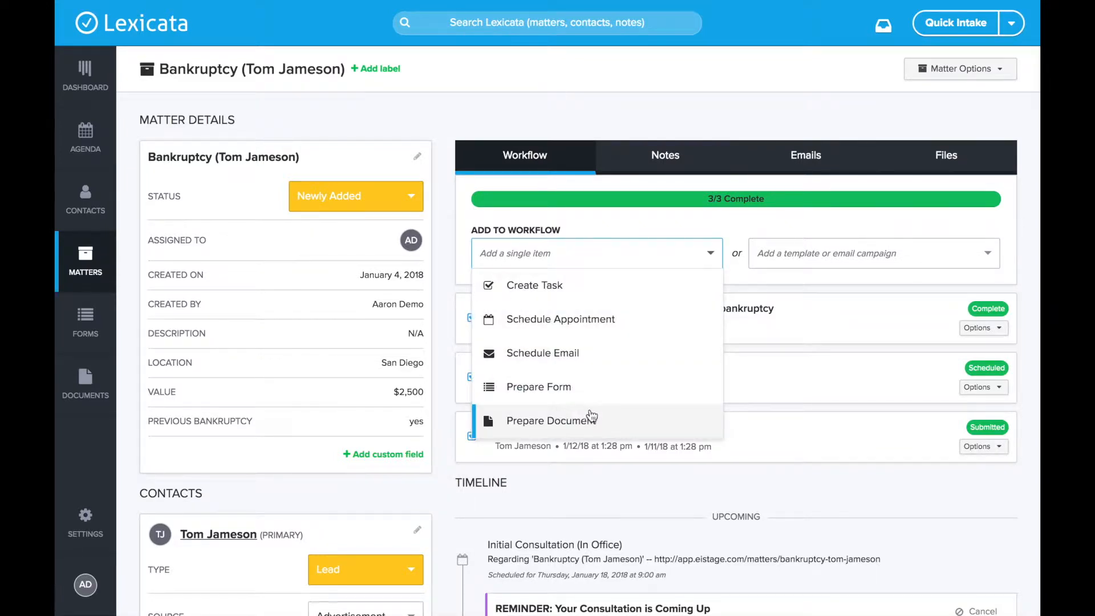
left_click(634, 420)
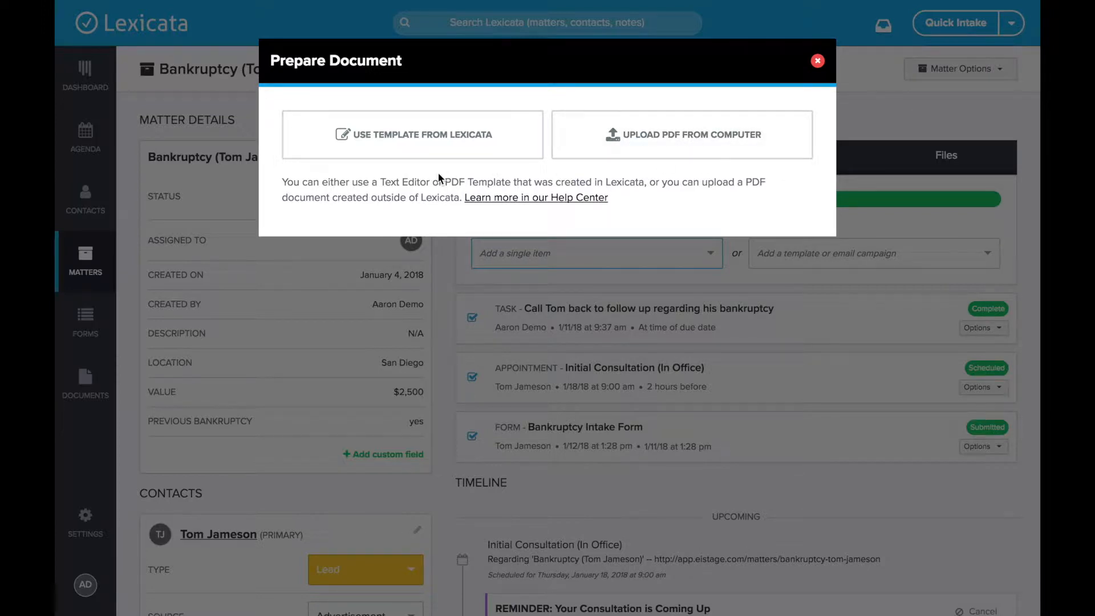
Draft the matter's document from the Lexicata template "Retainer Letter Template (Text Editor Template)".
left_click(437, 136)
left_click(436, 132)
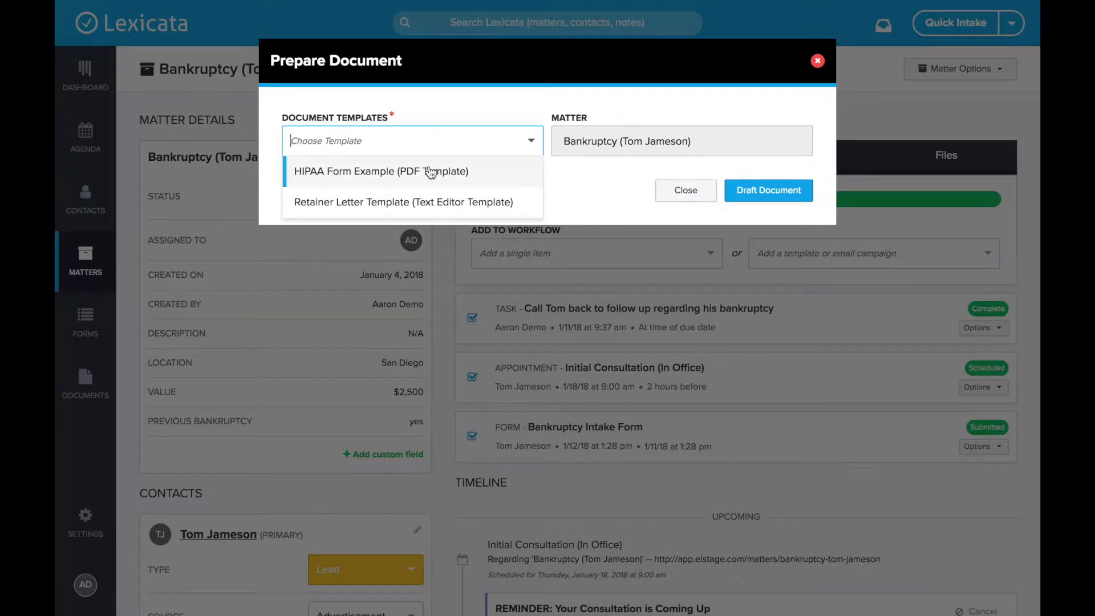
left_click(444, 210)
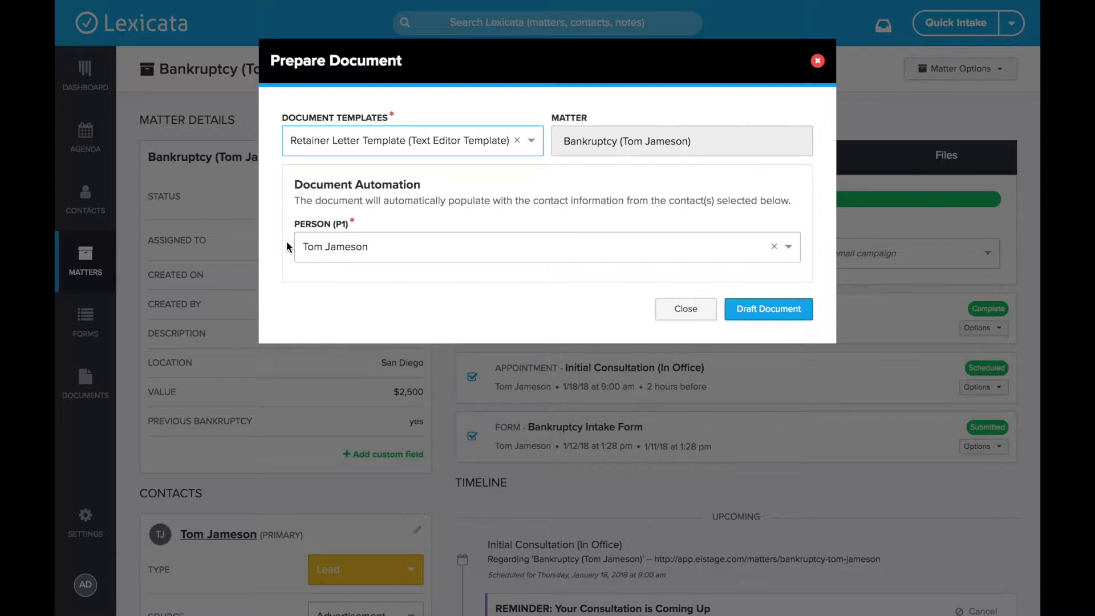
left_click_drag(293, 219, 350, 228)
left_click(350, 227)
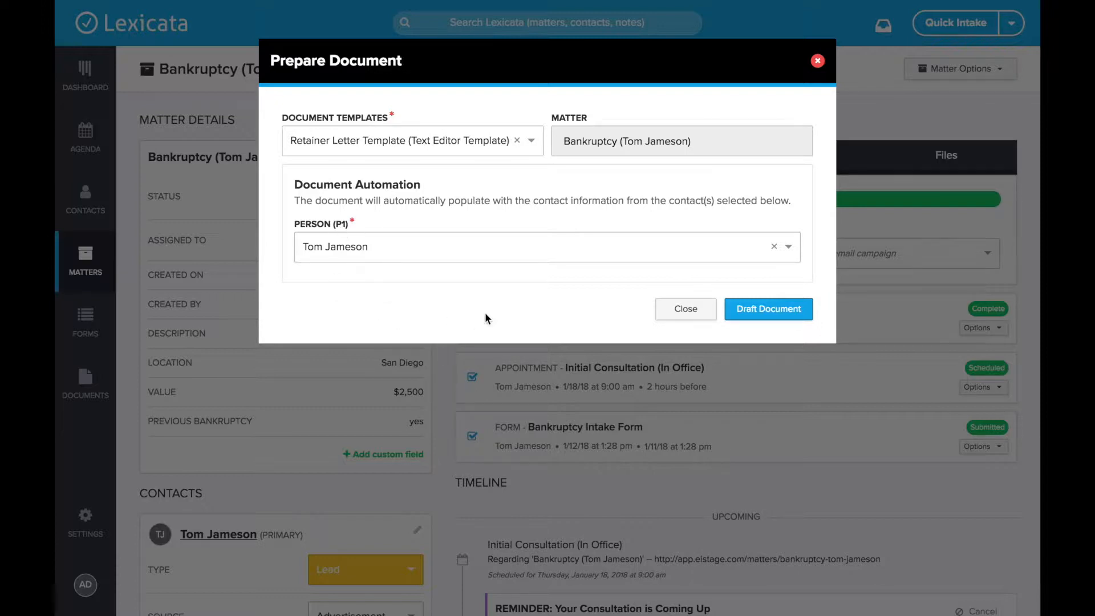
left_click(787, 308)
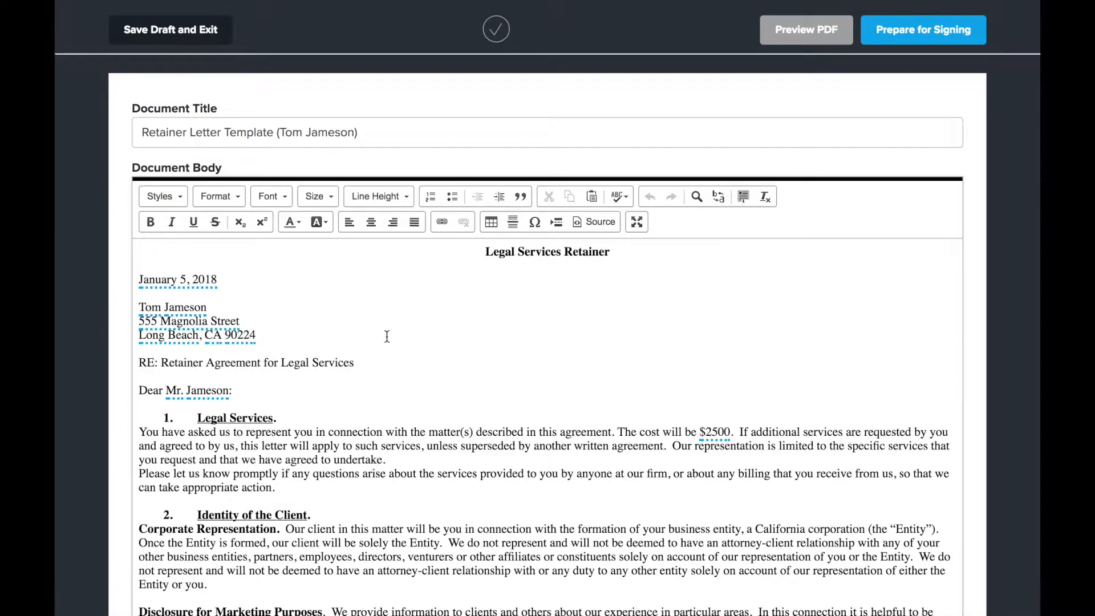
Examine the auto-populated date, client name and mailing address at the beginning of the retainer letter.
left_click(139, 280)
left_click_drag(138, 280, 222, 280)
left_click_drag(143, 308, 206, 308)
left_click(160, 321)
left_click_drag(139, 321, 244, 323)
left_click(260, 337)
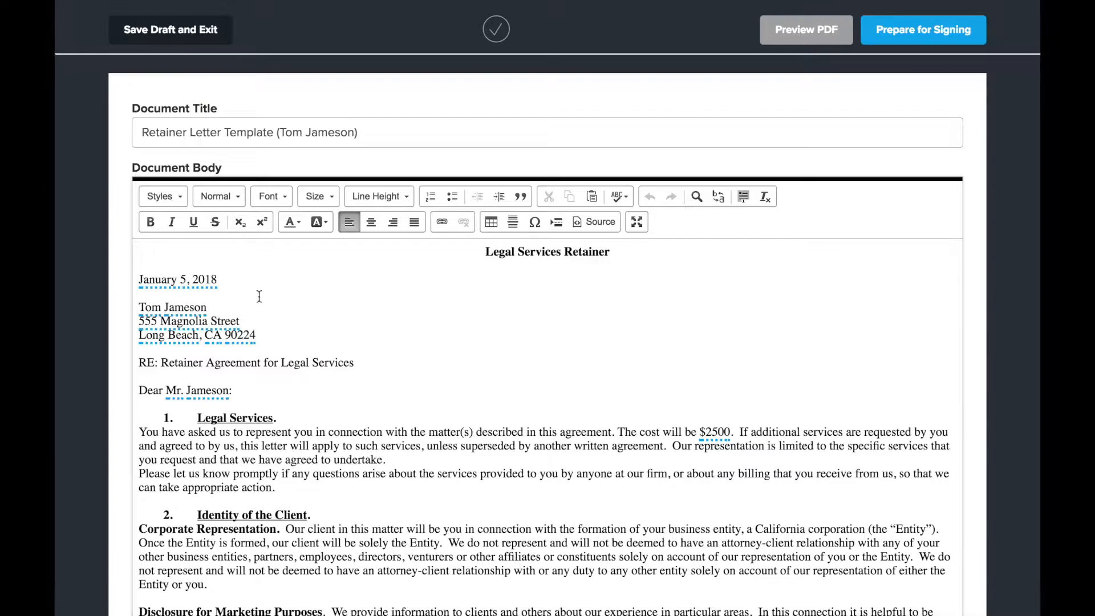
scroll(256, 293, "down", 3)
scroll(246, 285, "up", 3)
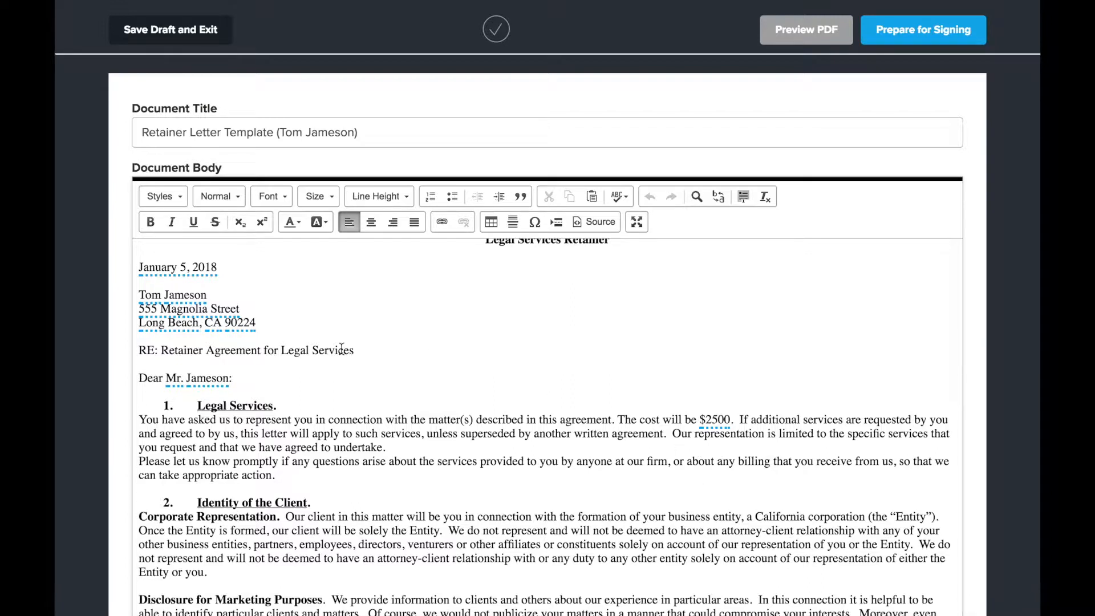
left_click_drag(139, 311, 259, 324)
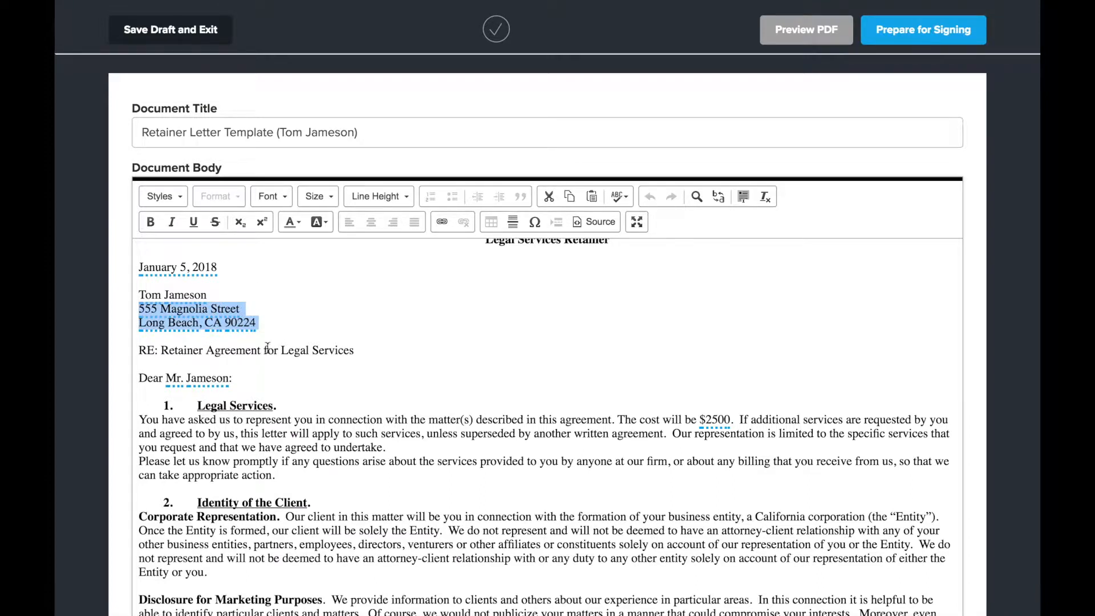
scroll(317, 337, "up", 1)
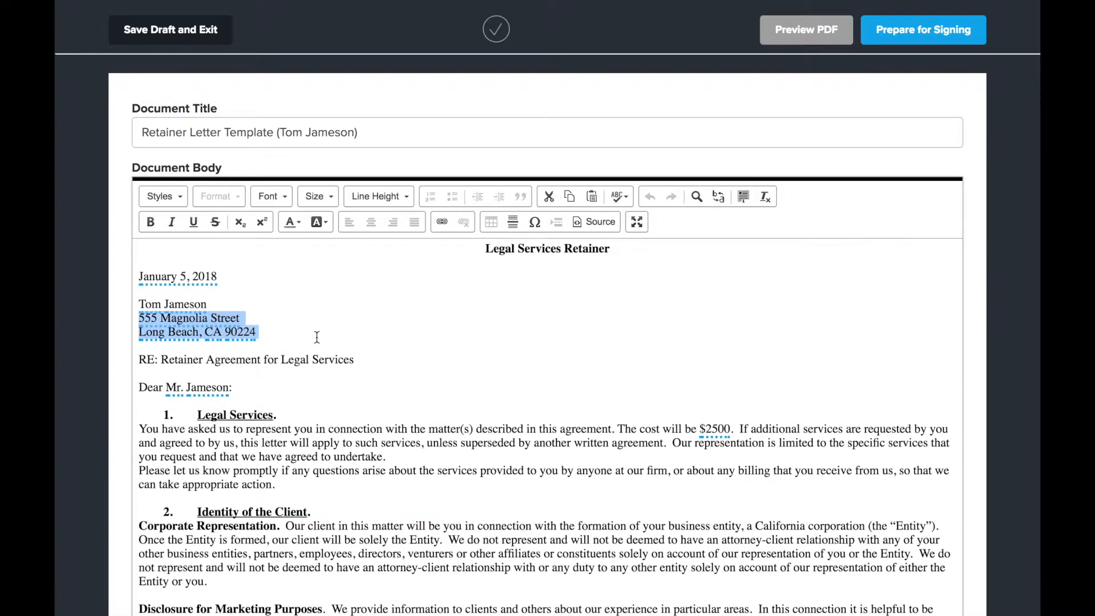
left_click(417, 463)
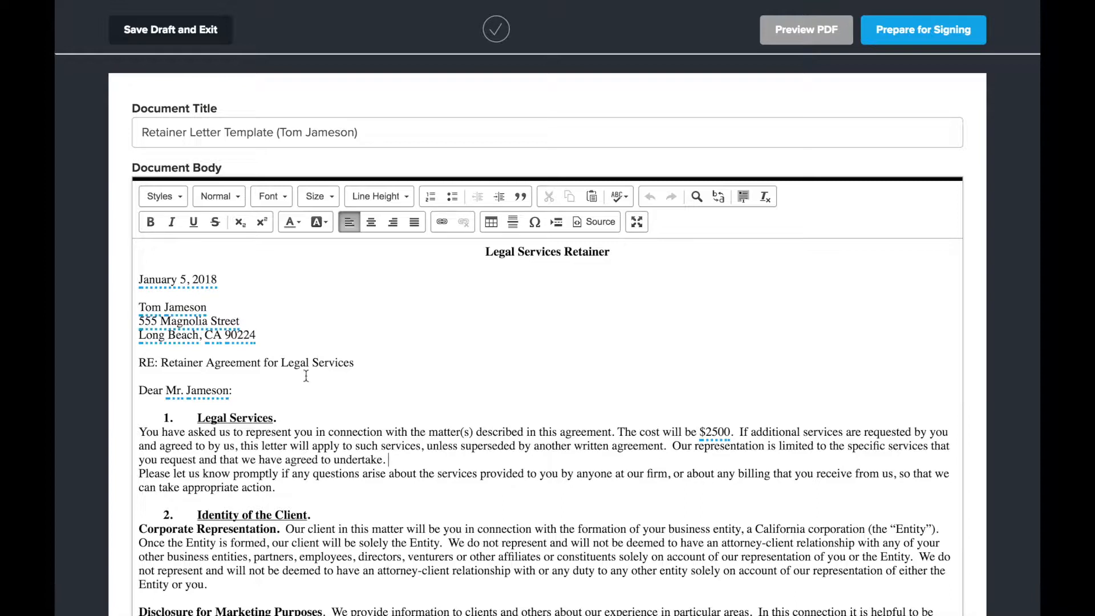
Review the cost in the Legal Services section, the document title, and the signature and date placeholders at the letter's end.
left_click_drag(698, 432, 754, 431)
left_click(663, 432)
scroll(564, 394, "down", 5)
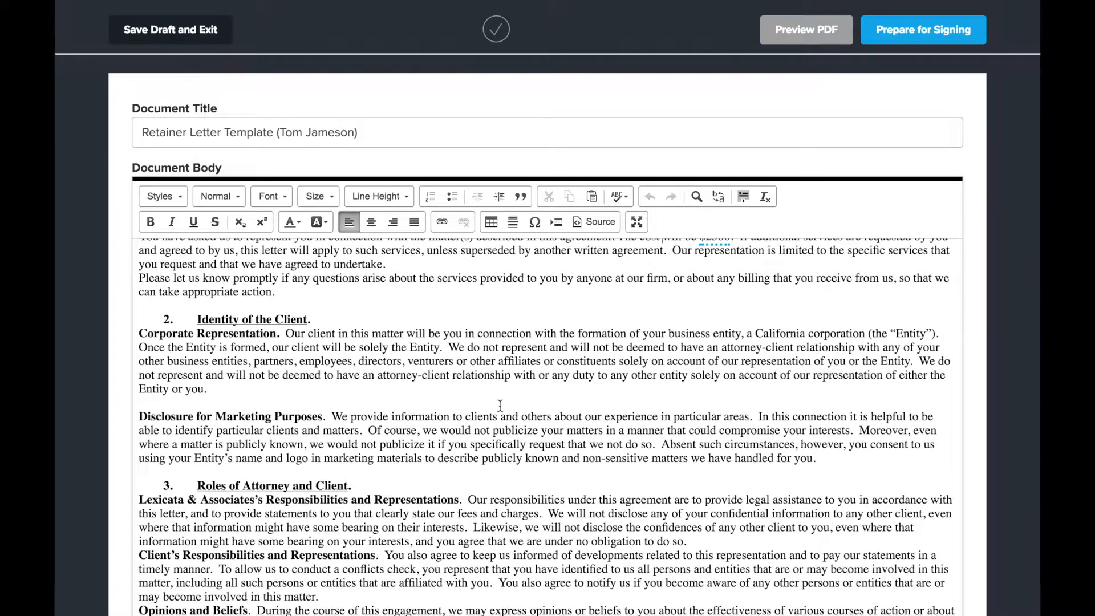
scroll(500, 406, "down", 8)
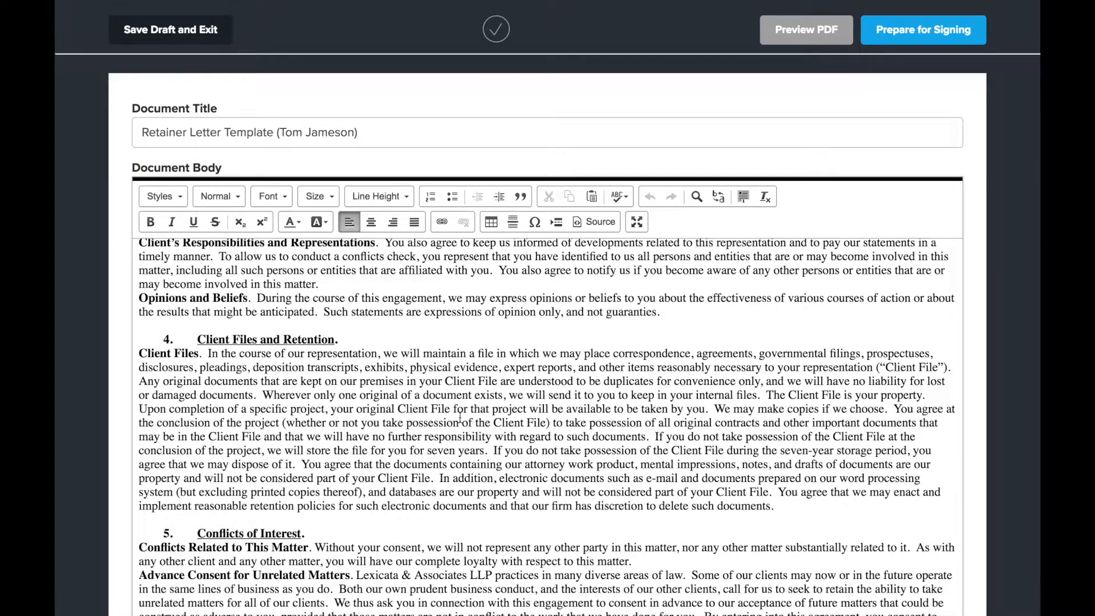
left_click_drag(280, 132, 352, 134)
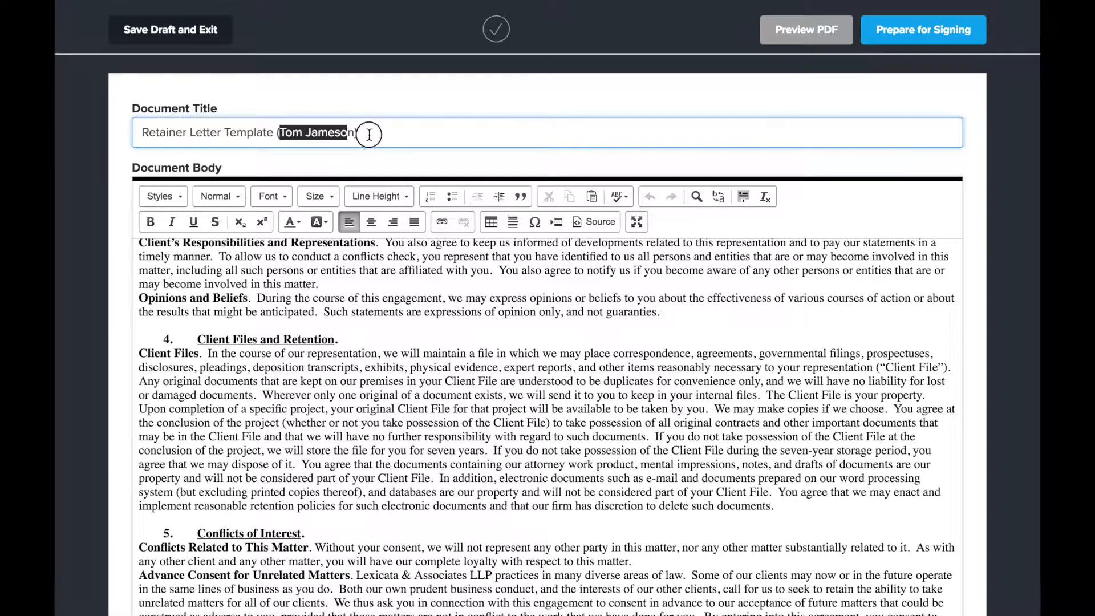
left_click(368, 132)
scroll(406, 468, "down", 15)
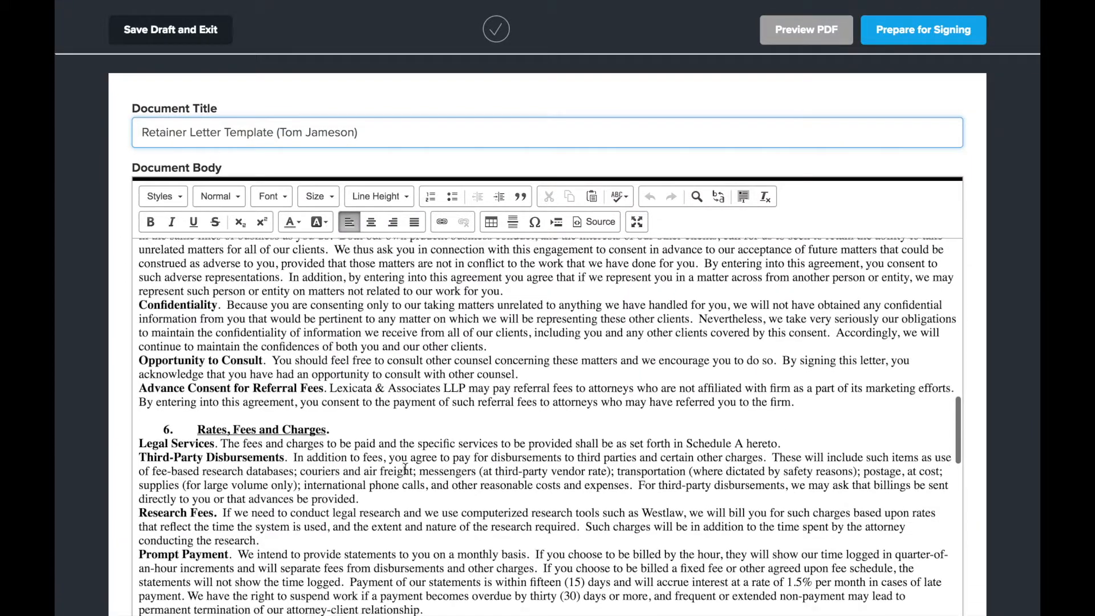
scroll(405, 468, "down", 15)
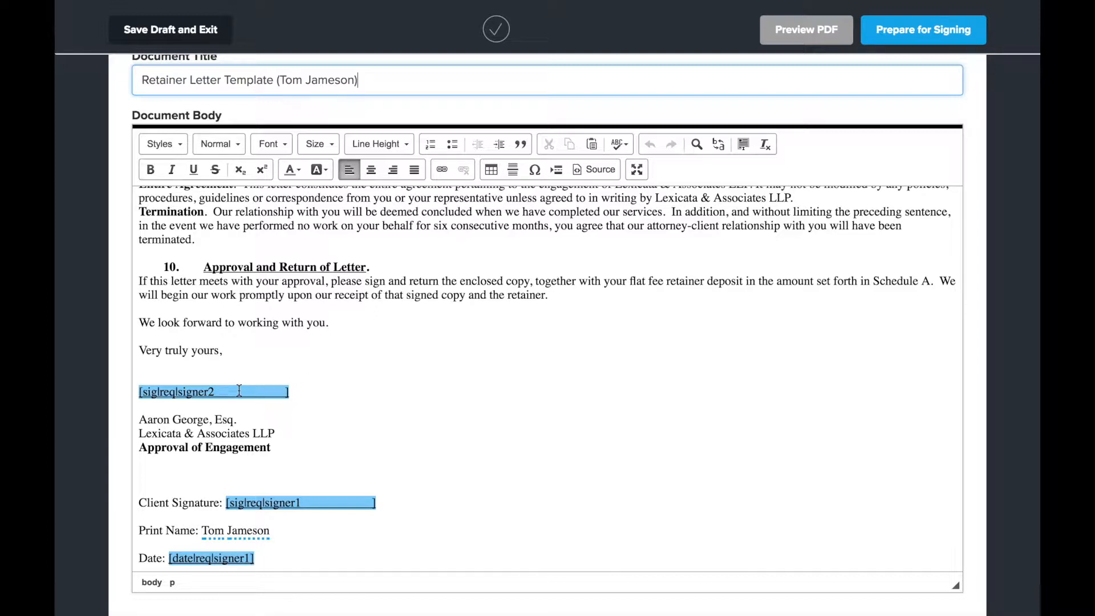
scroll(498, 400, "up", 20)
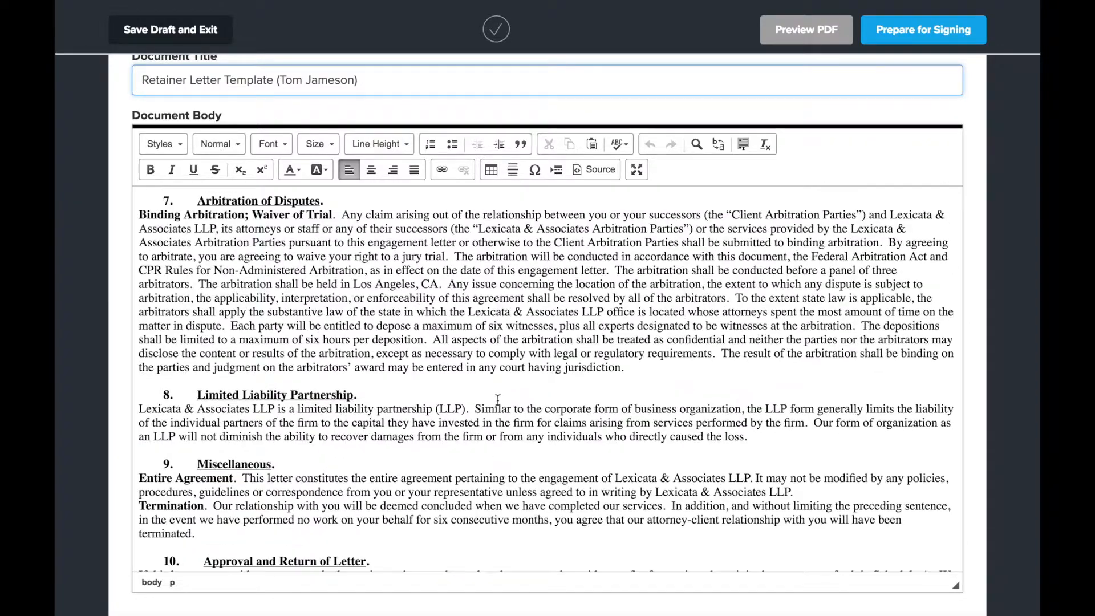
scroll(498, 401, "up", 2)
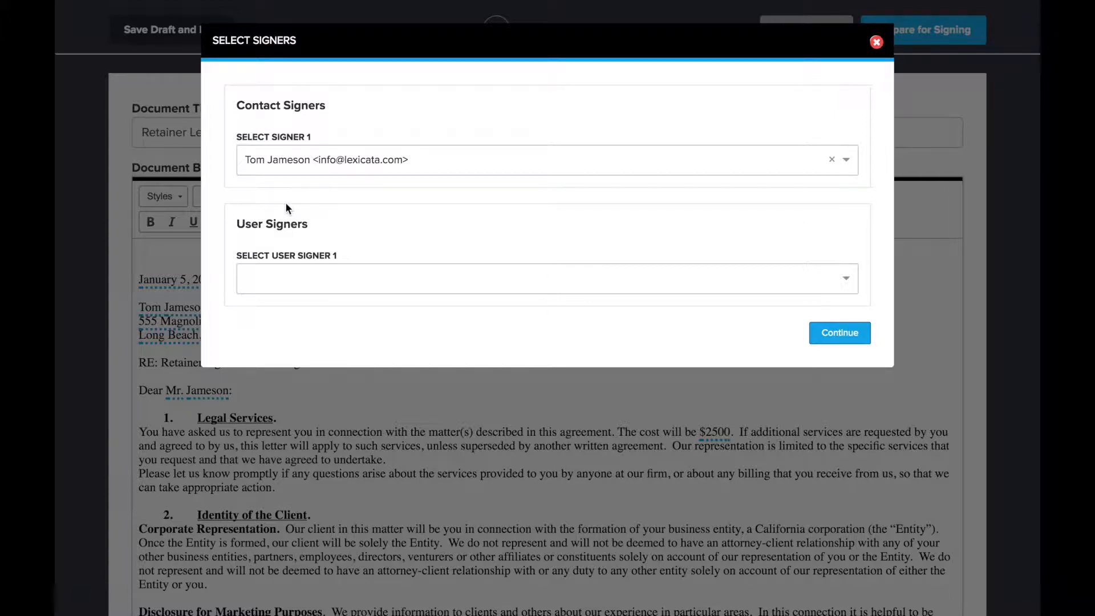
Assign the firm's user as User Signer 1 for the retainer letter and continue to the signature field editor.
left_click_drag(234, 139, 337, 137)
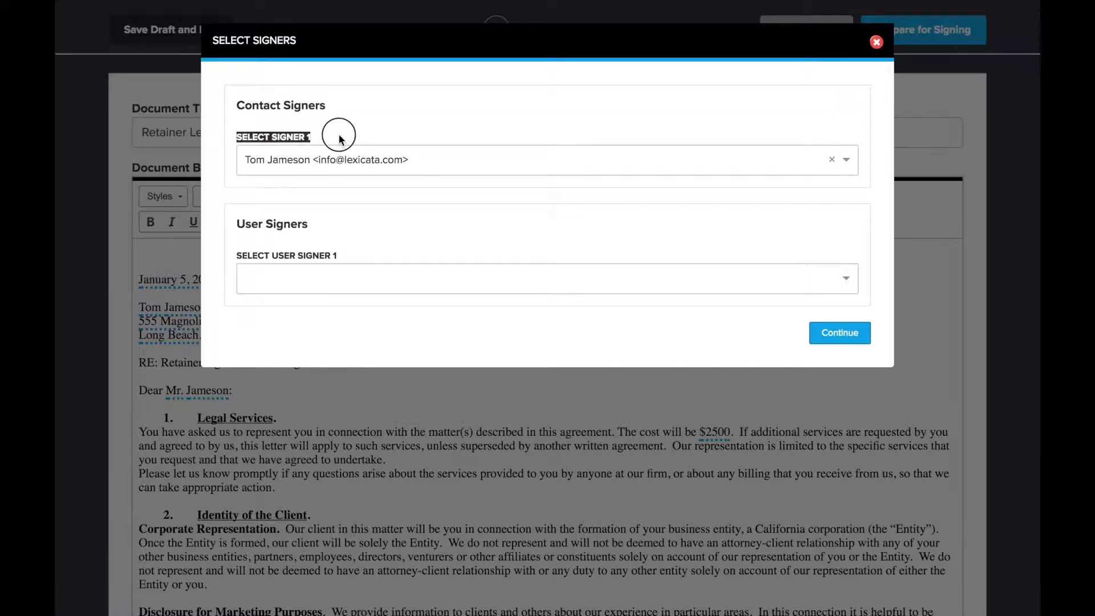
left_click(337, 137)
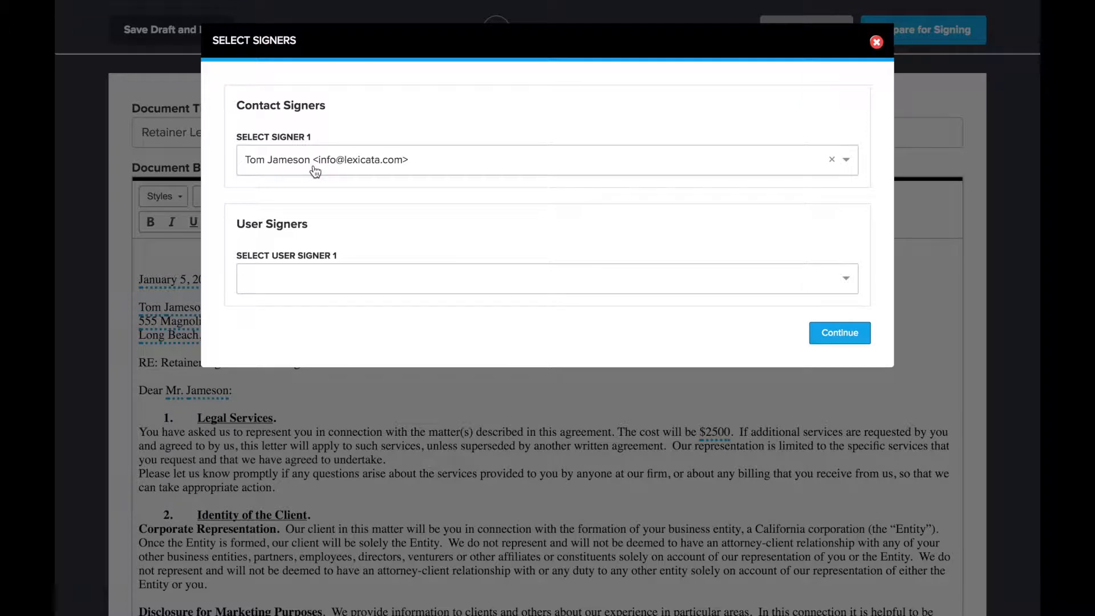
left_click_drag(234, 225, 328, 223)
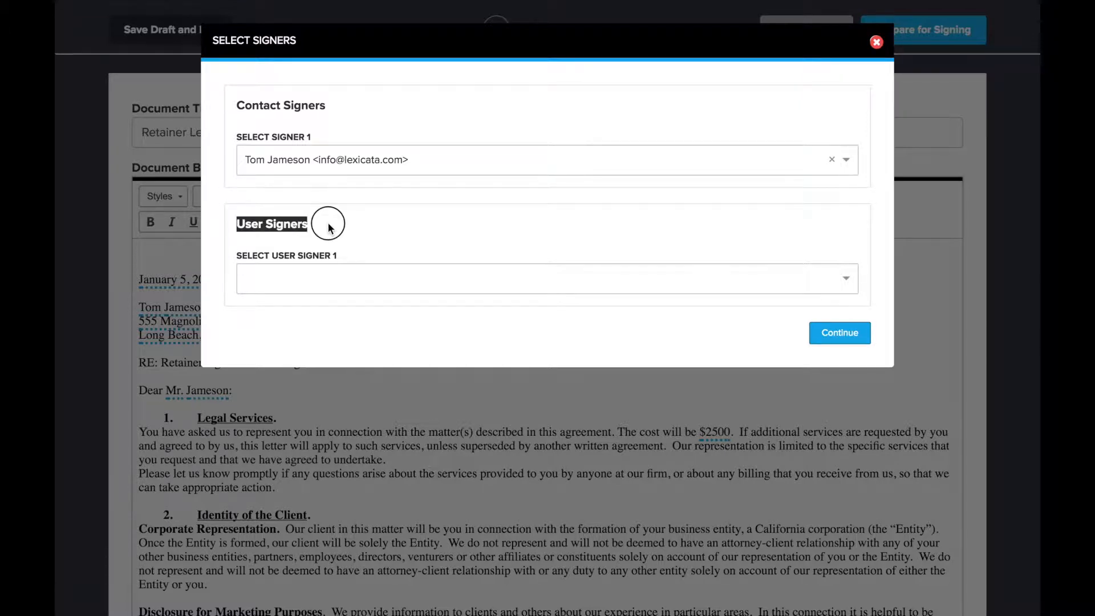
left_click(328, 223)
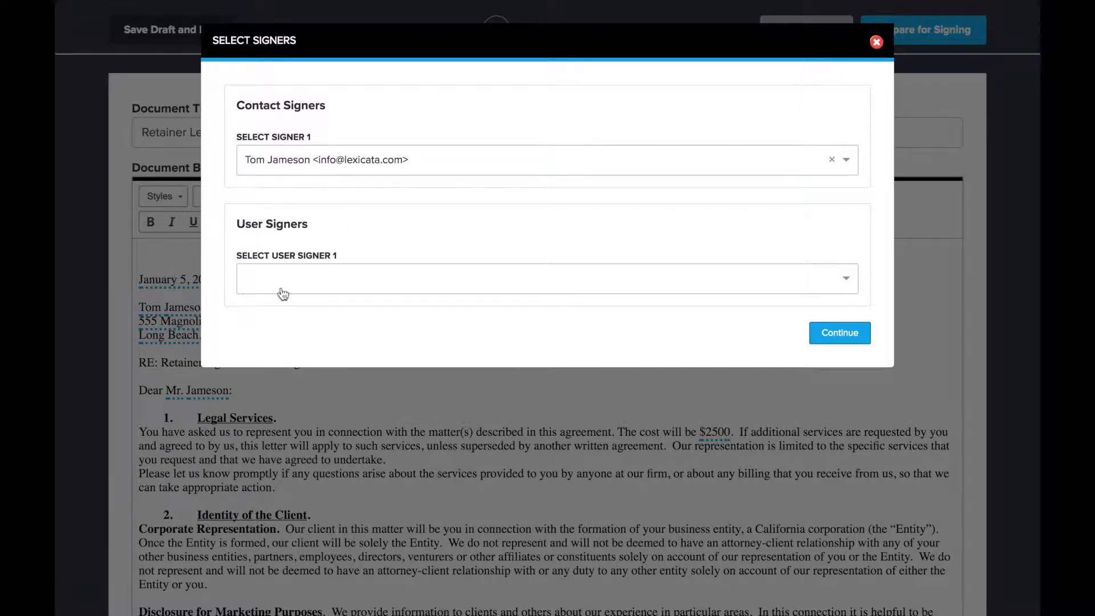
left_click(365, 285)
left_click(334, 311)
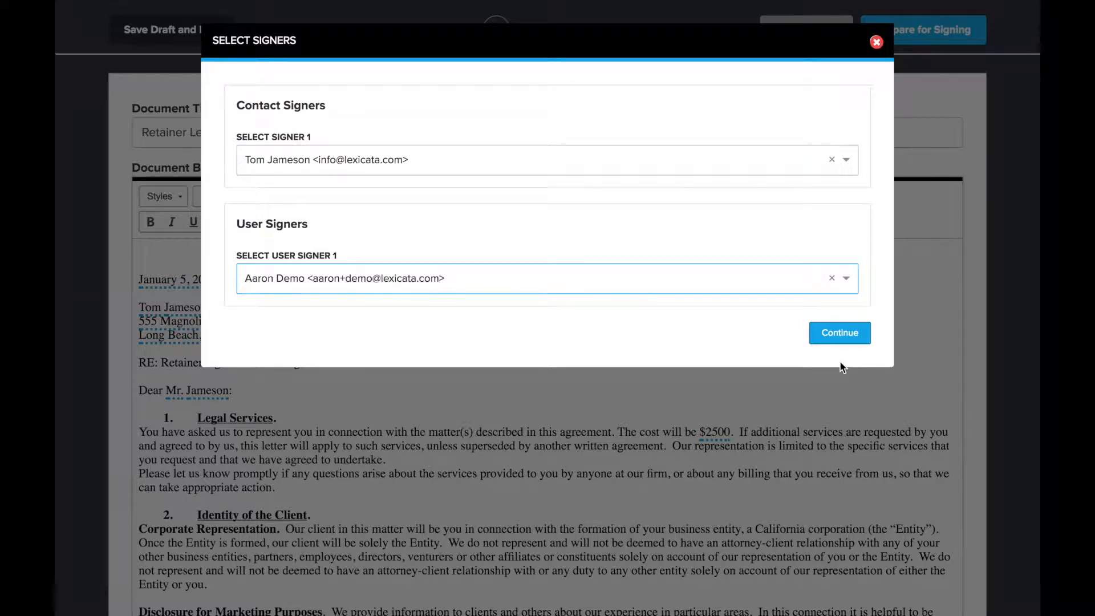
left_click(849, 337)
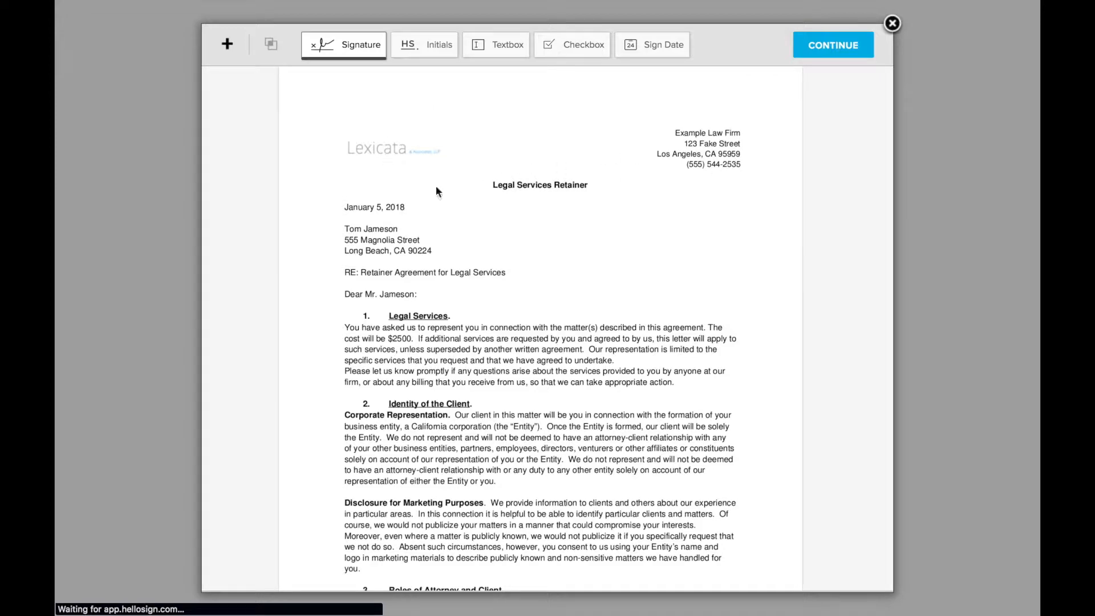
Check the placement of the attorney signature, client signature and date fields across the retainer letter's pages.
scroll(542, 255, "down", 10)
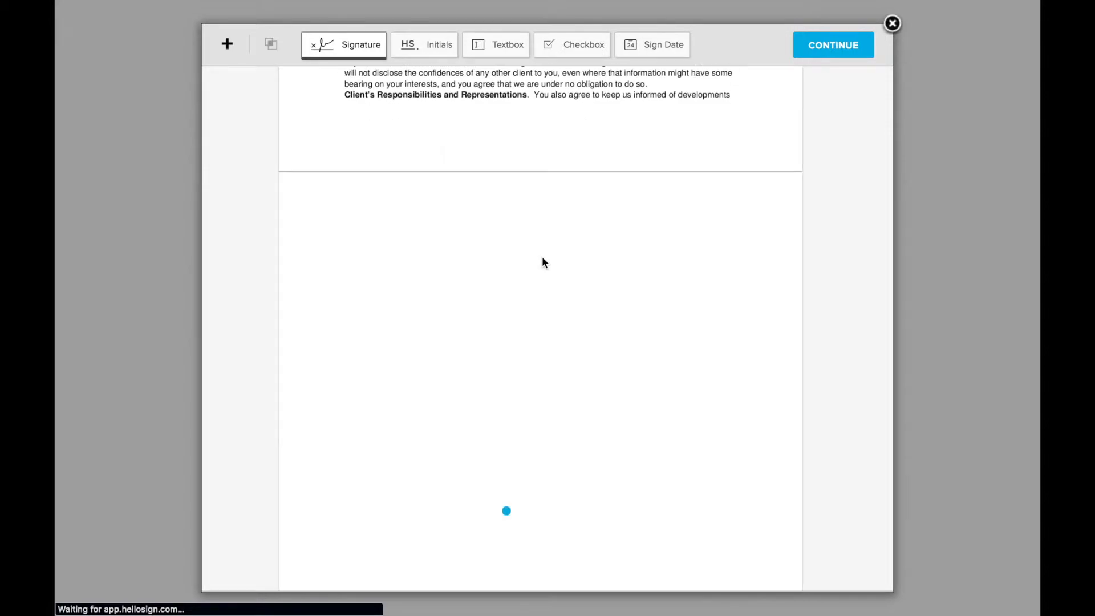
scroll(542, 263, "down", 10)
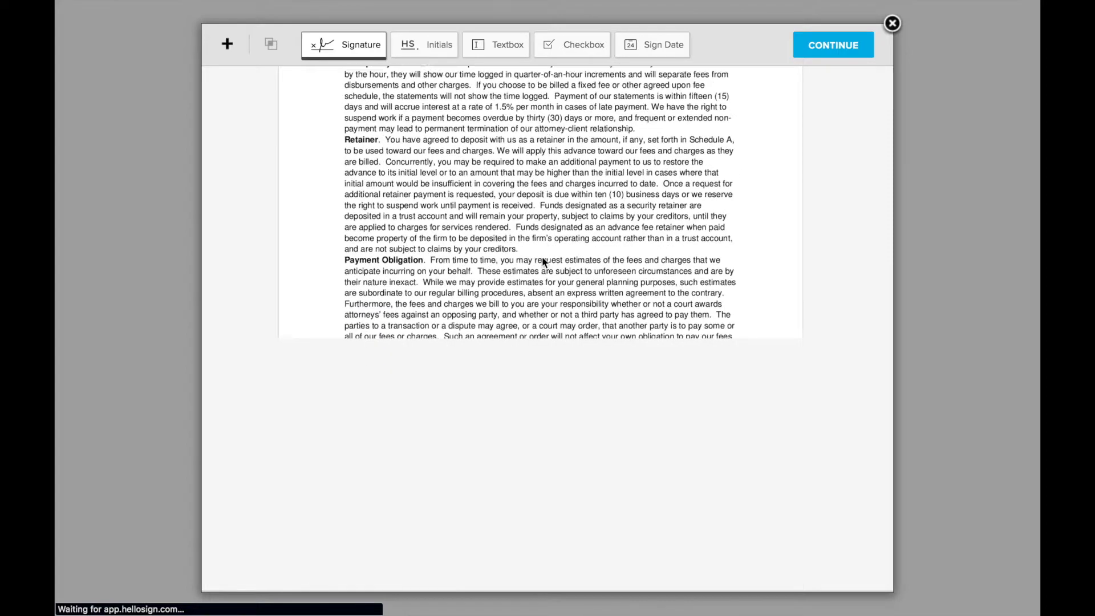
scroll(542, 255, "down", 10)
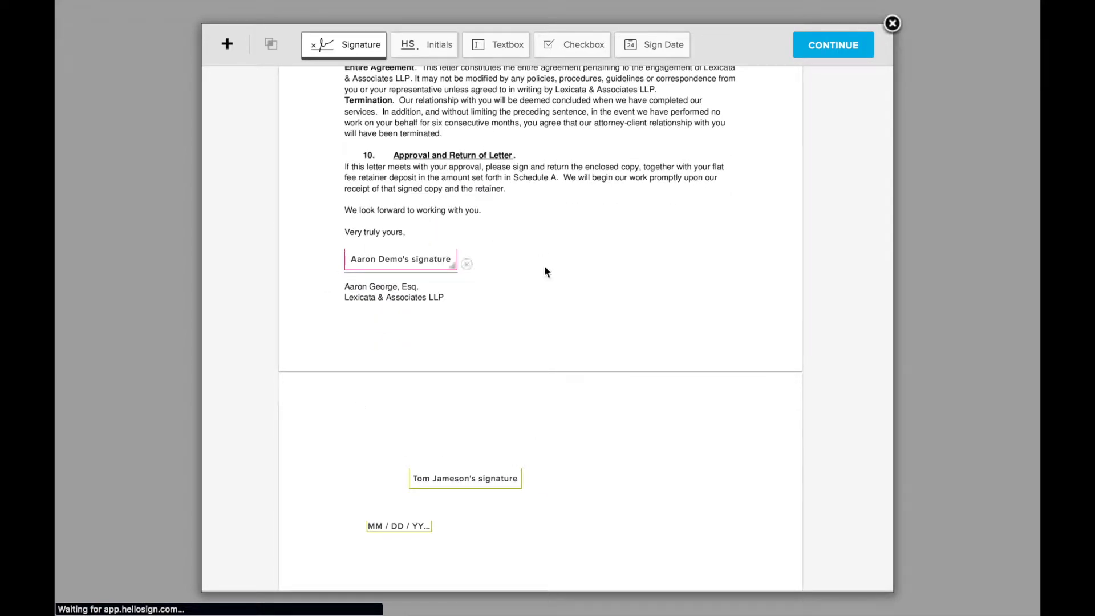
scroll(556, 263, "down", 3)
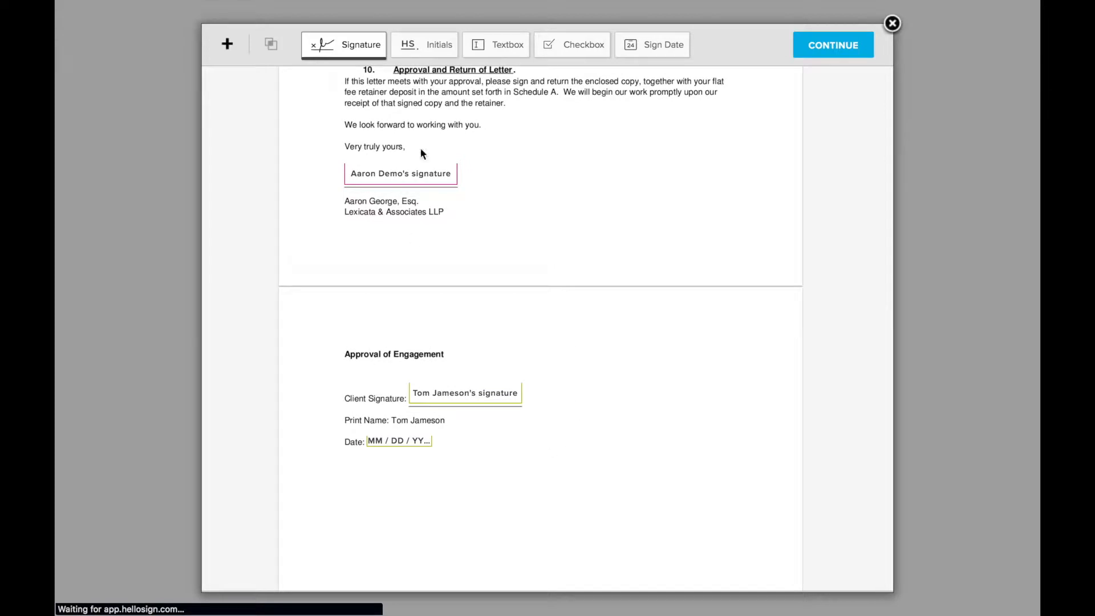
mouse_move(395, 184)
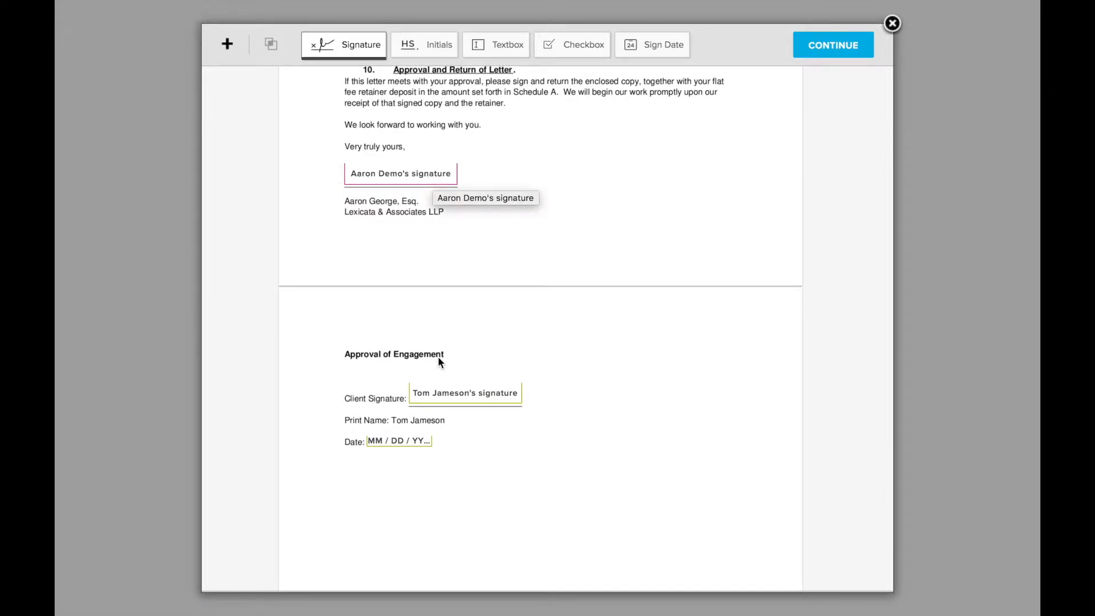
mouse_move(454, 397)
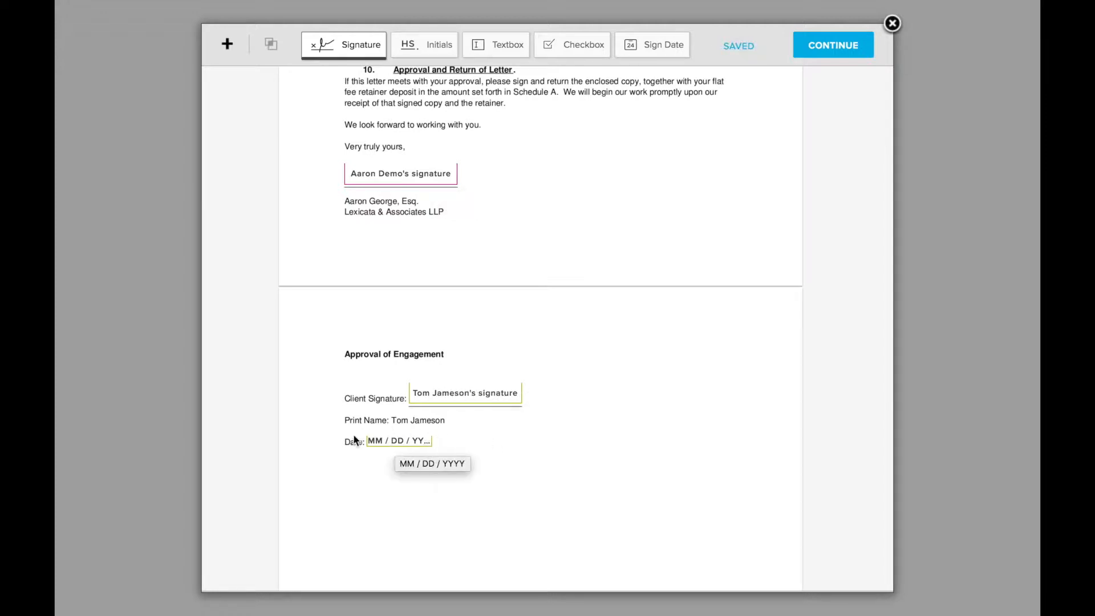
mouse_move(407, 443)
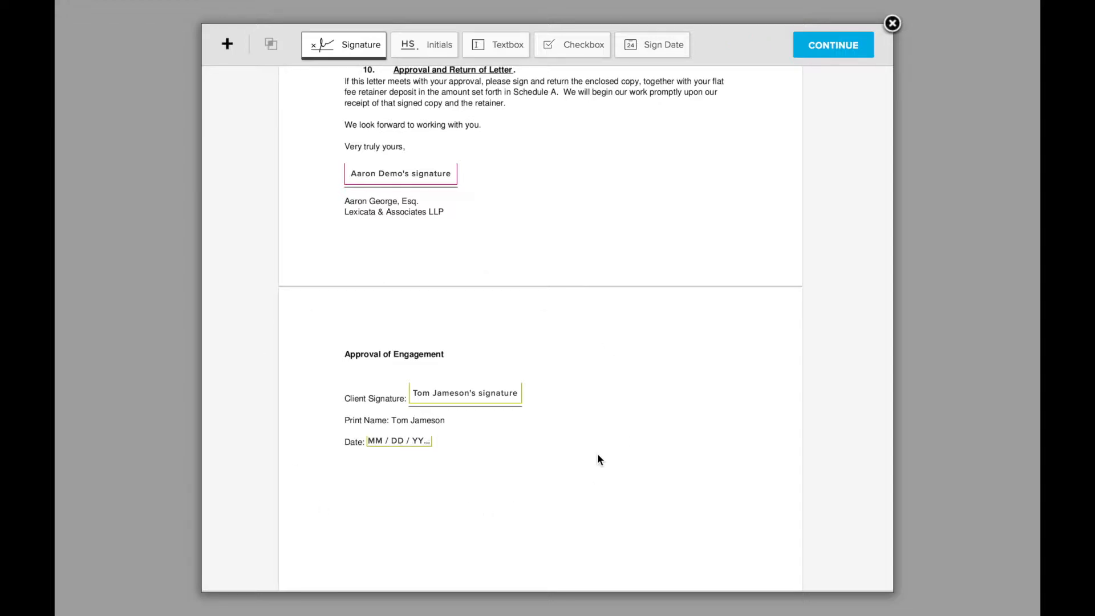
scroll(597, 455, "up", 5)
scroll(597, 455, "up", 10)
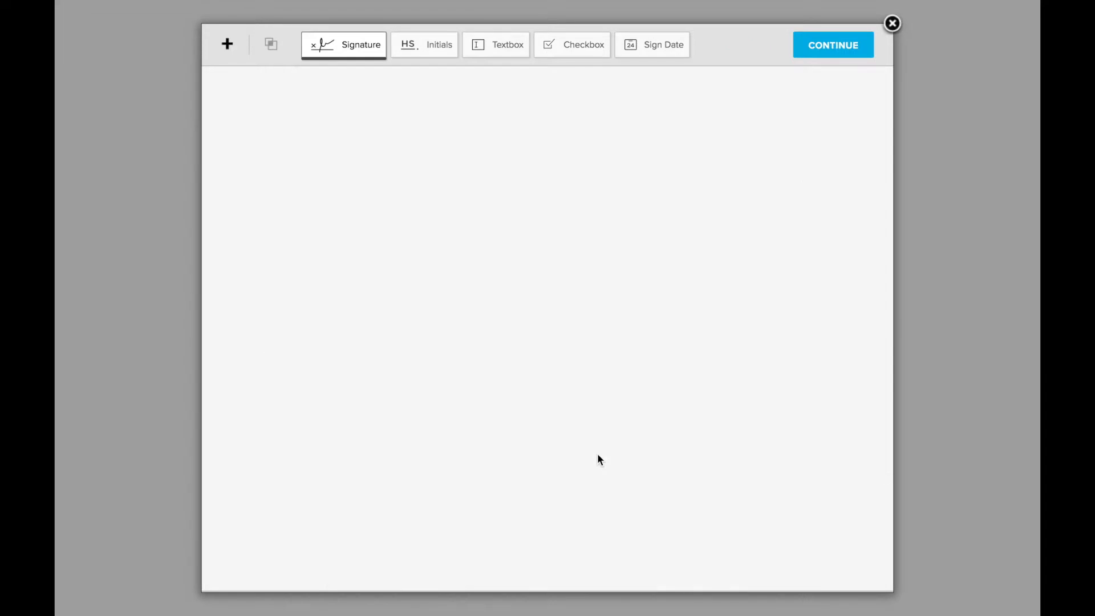
scroll(598, 454, "up", 10)
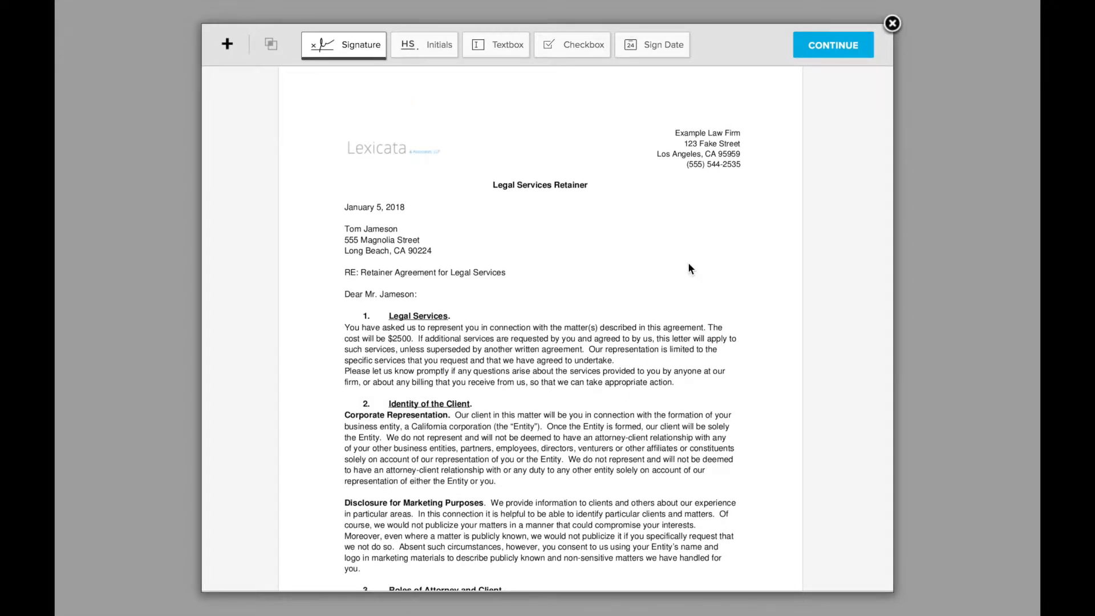
scroll(688, 261, "down", 5)
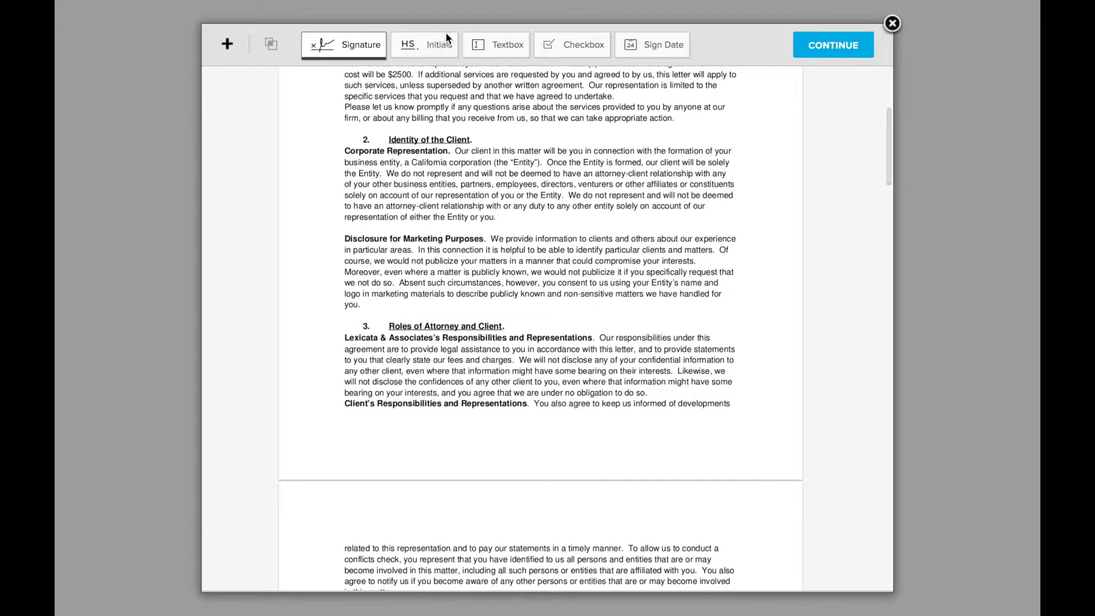
Check which signer is assigned to the attorney signature field at the end of the retainer letter.
scroll(595, 323, "down", 20)
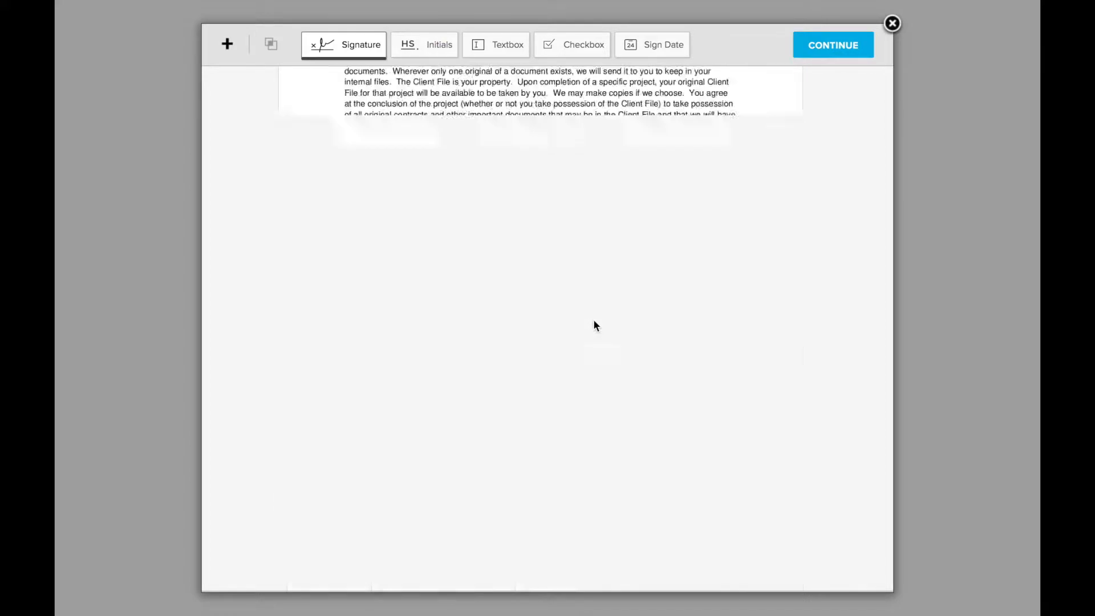
scroll(594, 324, "down", 15)
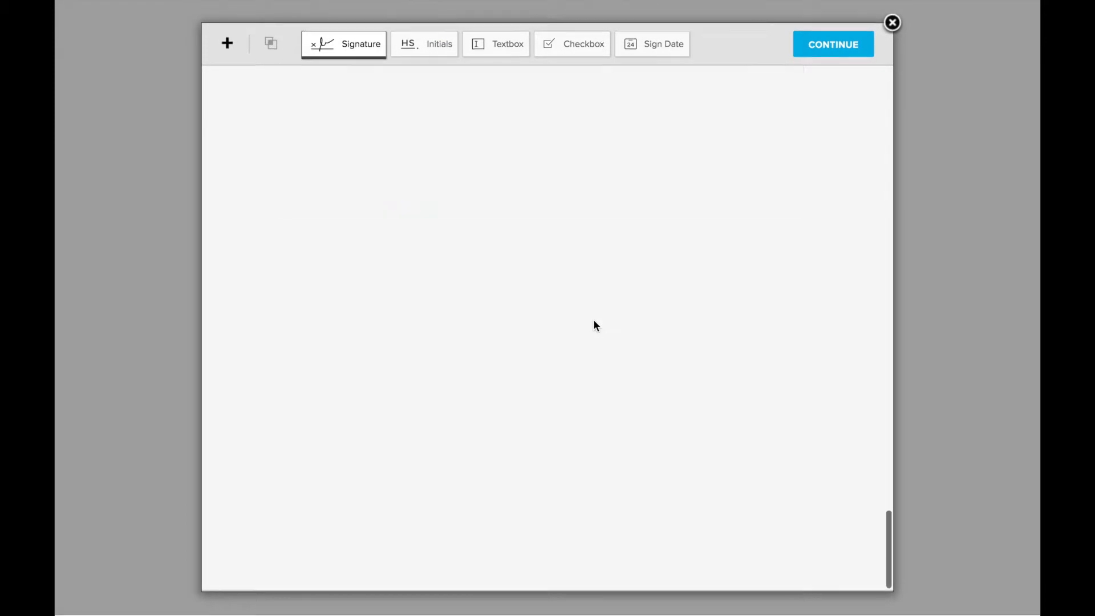
scroll(595, 325, "up", 5)
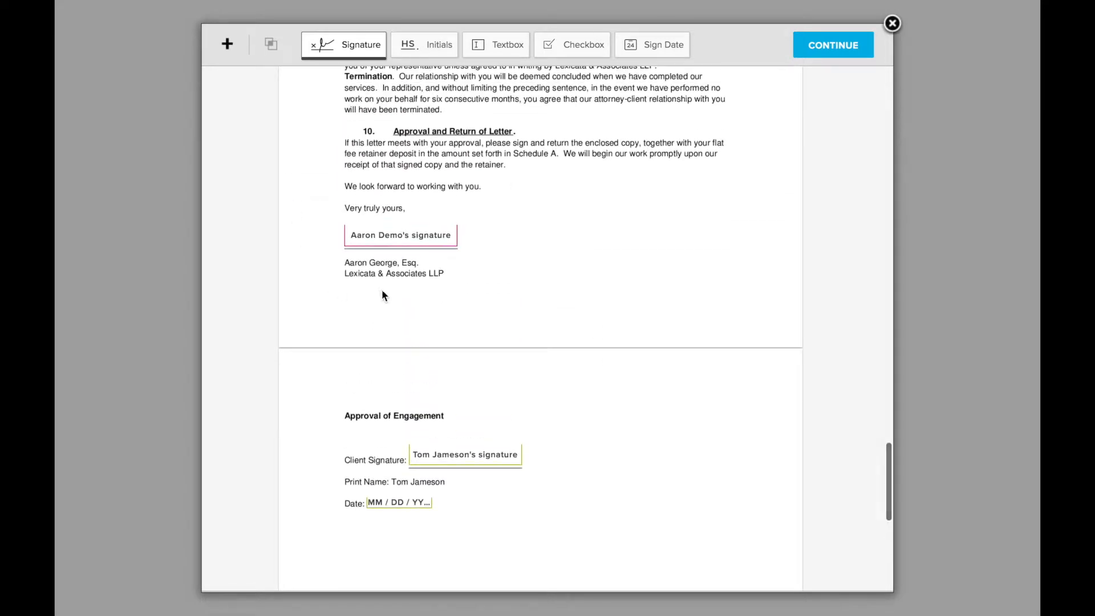
left_click(412, 242)
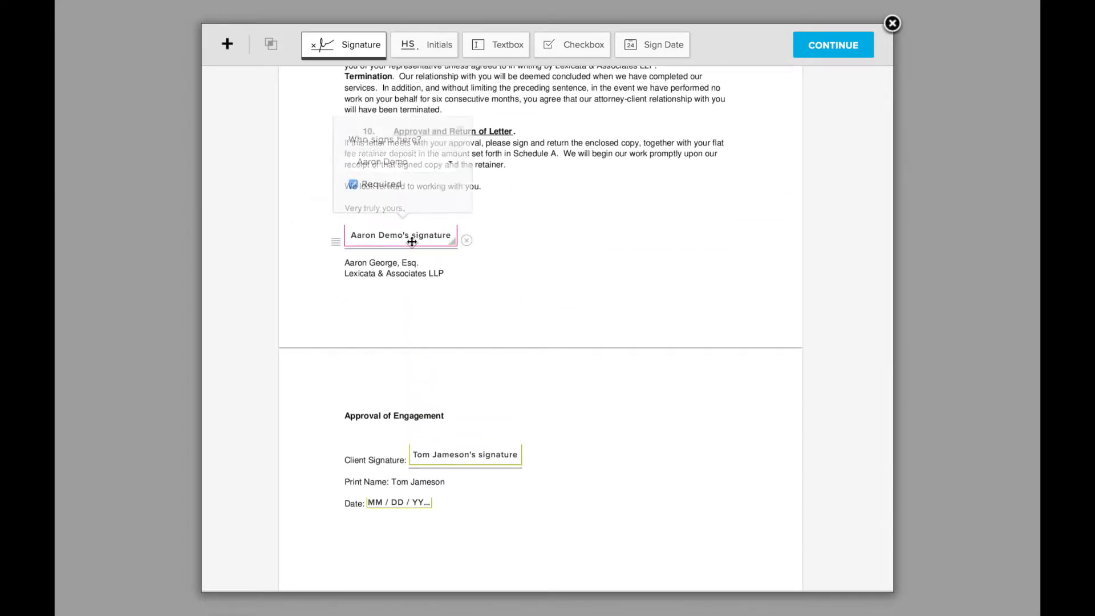
left_click_drag(415, 164, 368, 139)
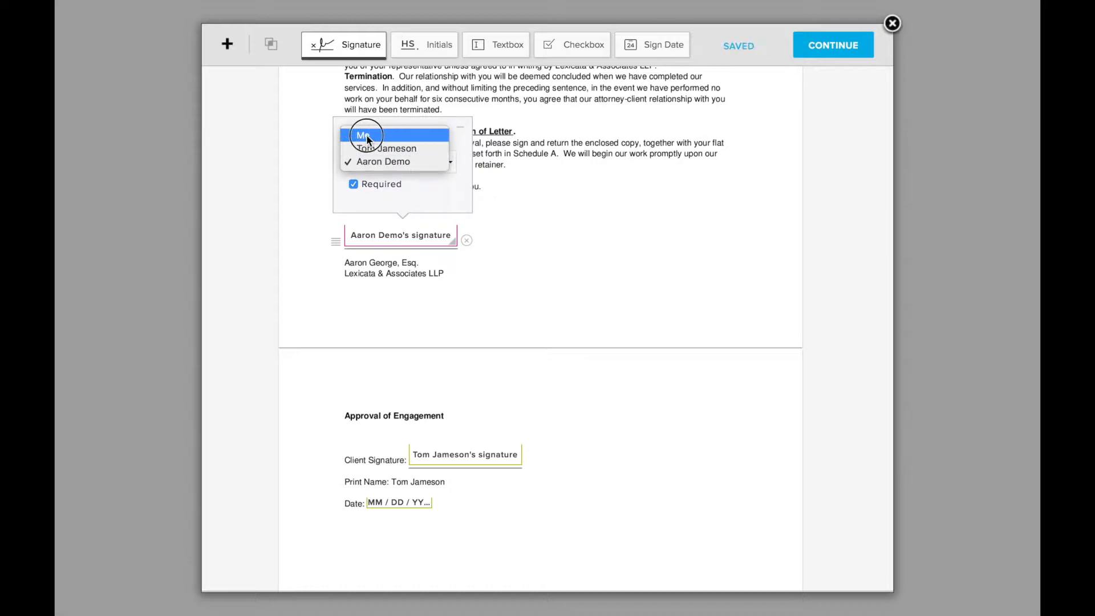
left_click(382, 264)
left_click(508, 308)
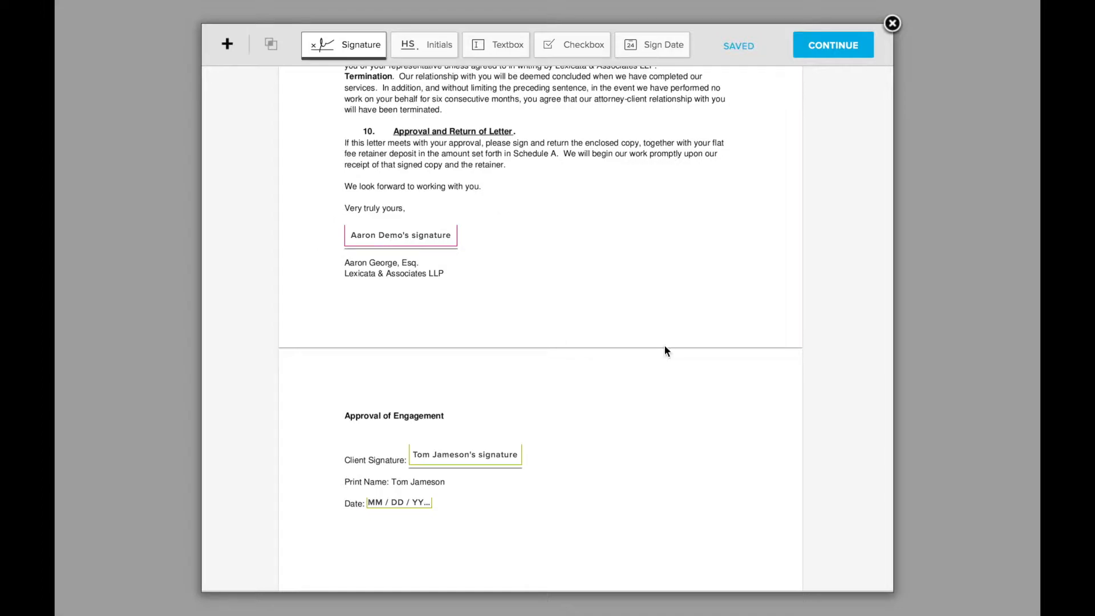
Finish the signature field setup and proceed with sending the retainer letter as an emailed document link.
scroll(665, 347, "up", 20)
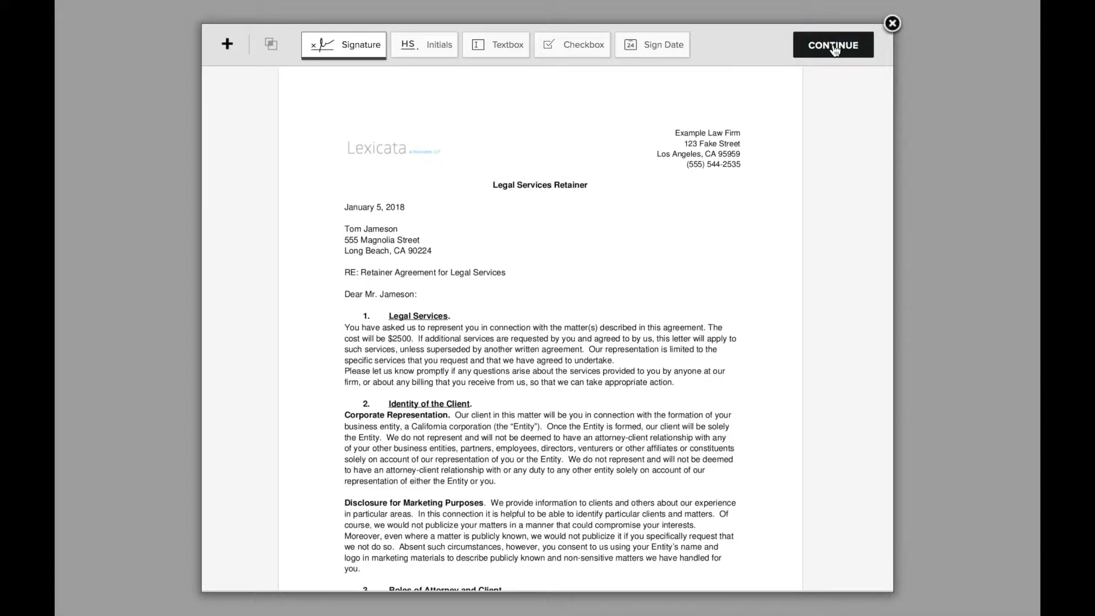
left_click(833, 46)
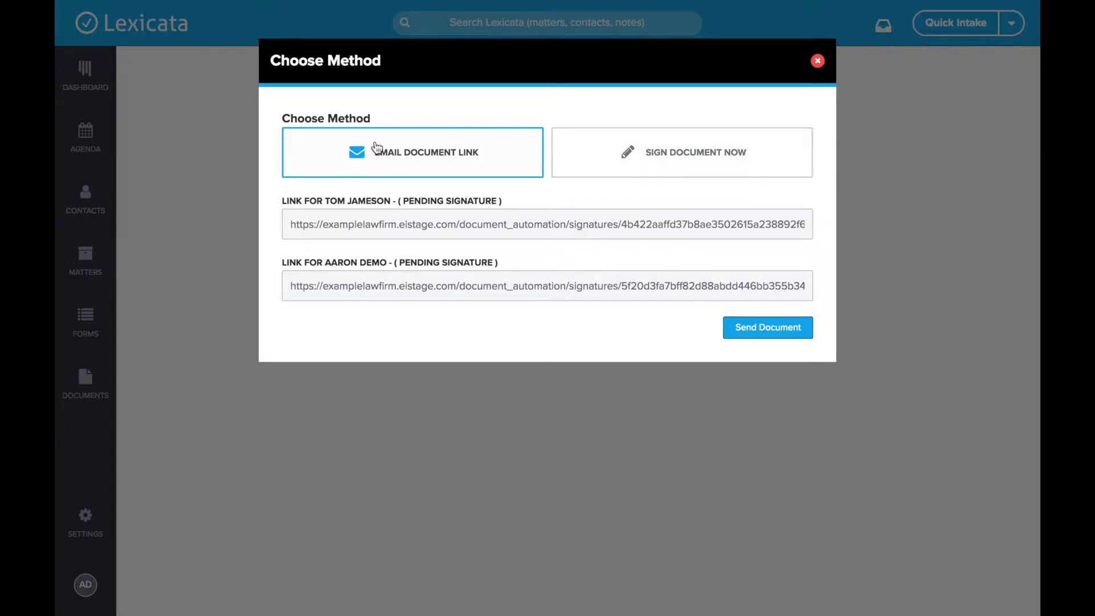
left_click_drag(285, 203, 533, 200)
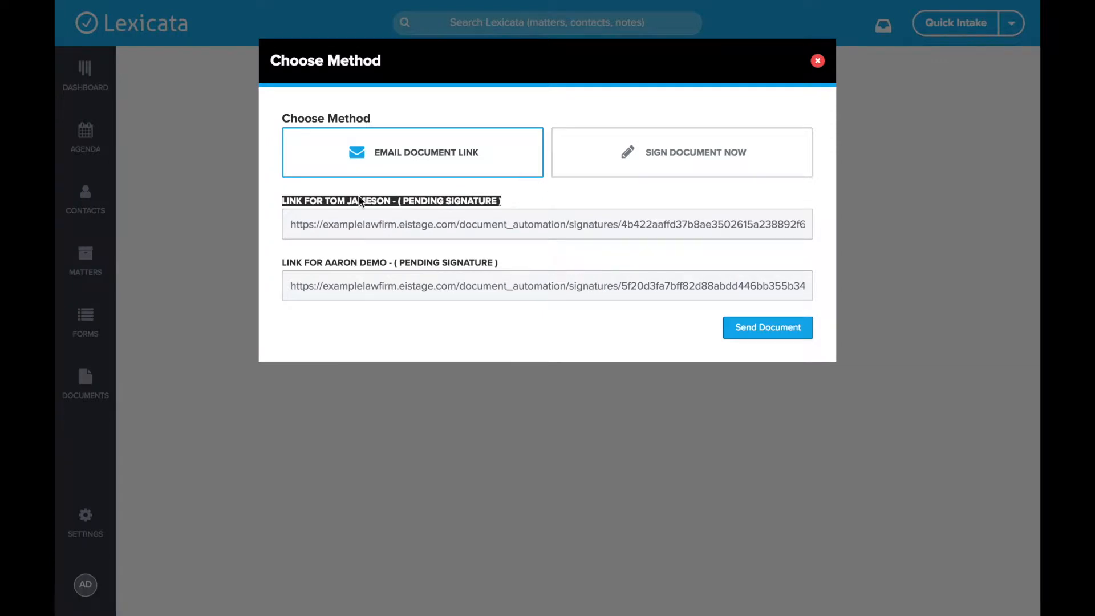
left_click(412, 225)
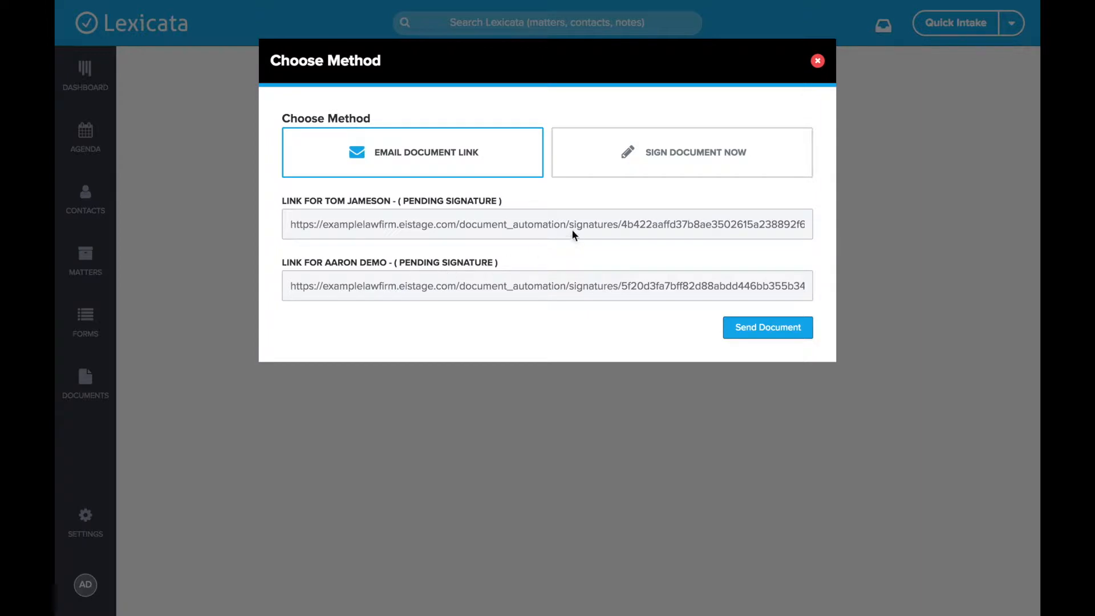
left_click(773, 330)
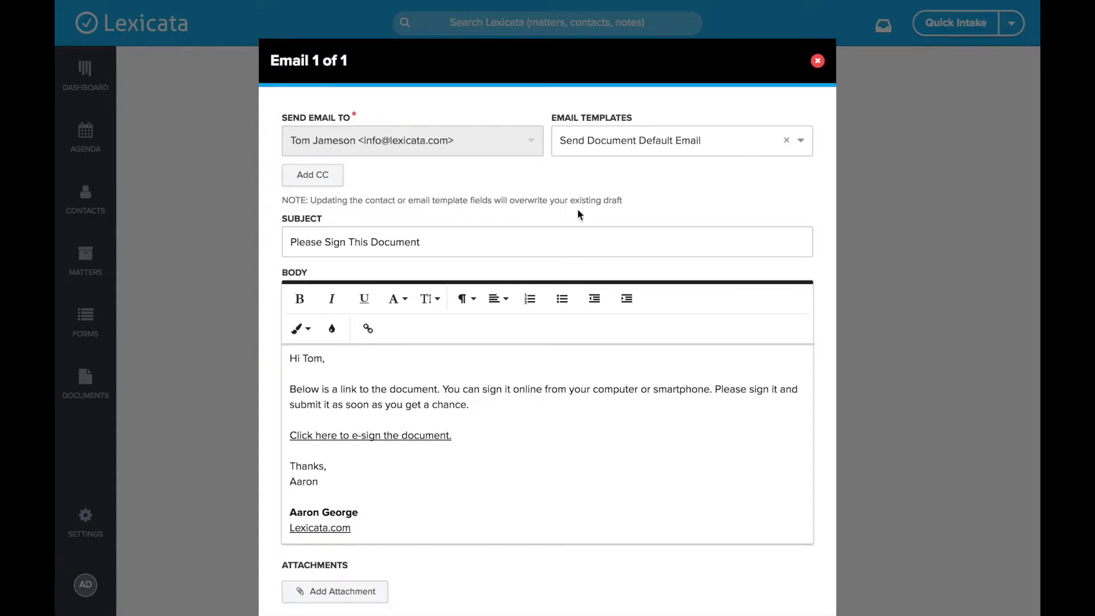
Review the signing request email based on the Send Document Default Email template and send it to the client.
scroll(570, 210, "down", 1)
left_click(682, 123)
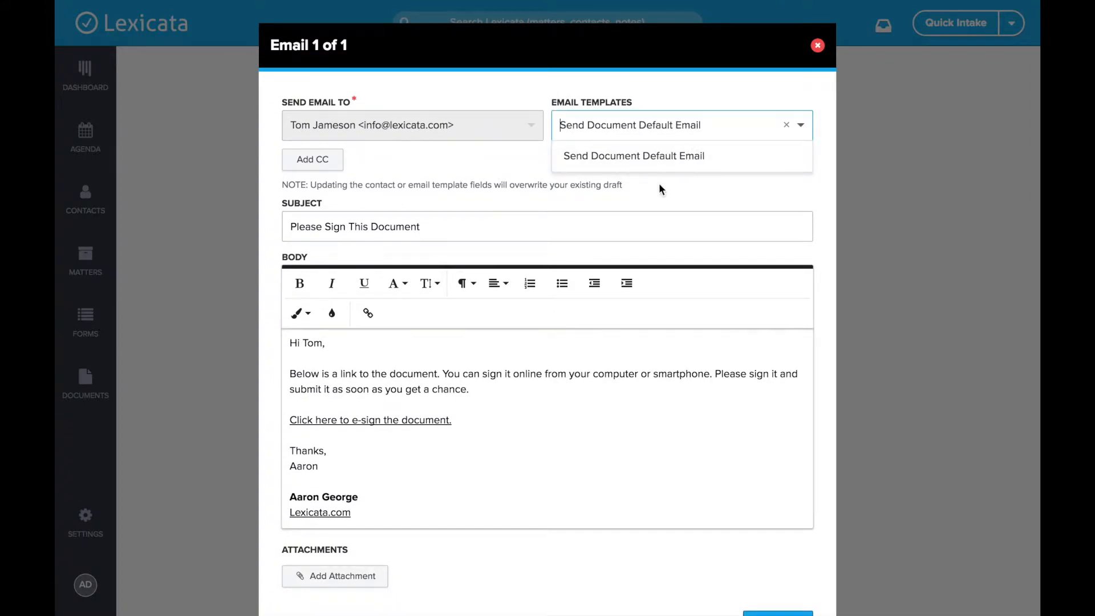
left_click(643, 103)
scroll(520, 214, "down", 2)
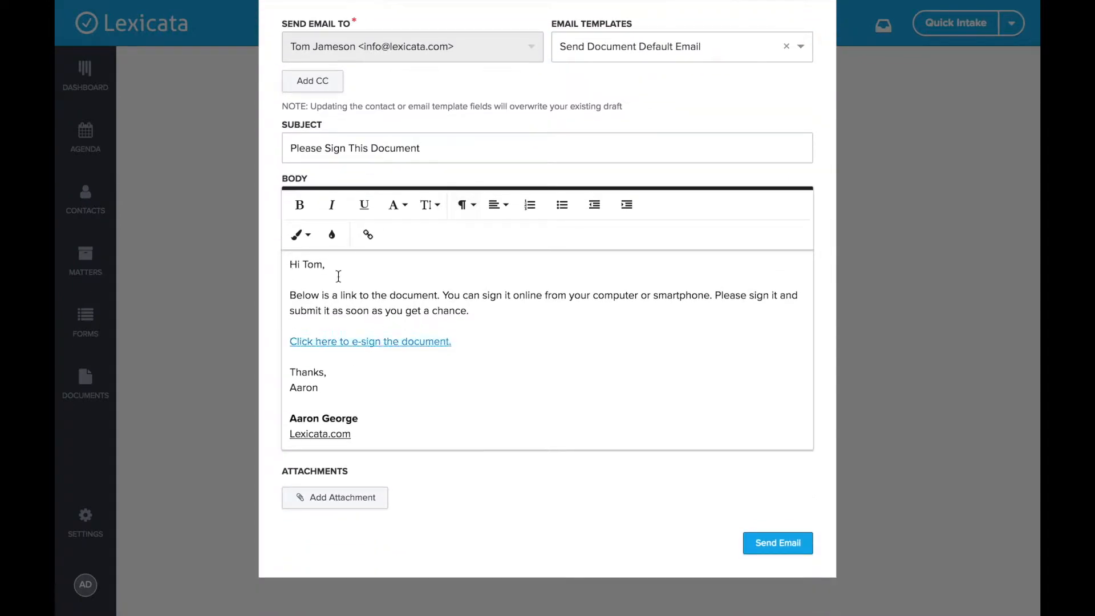
left_click(512, 310)
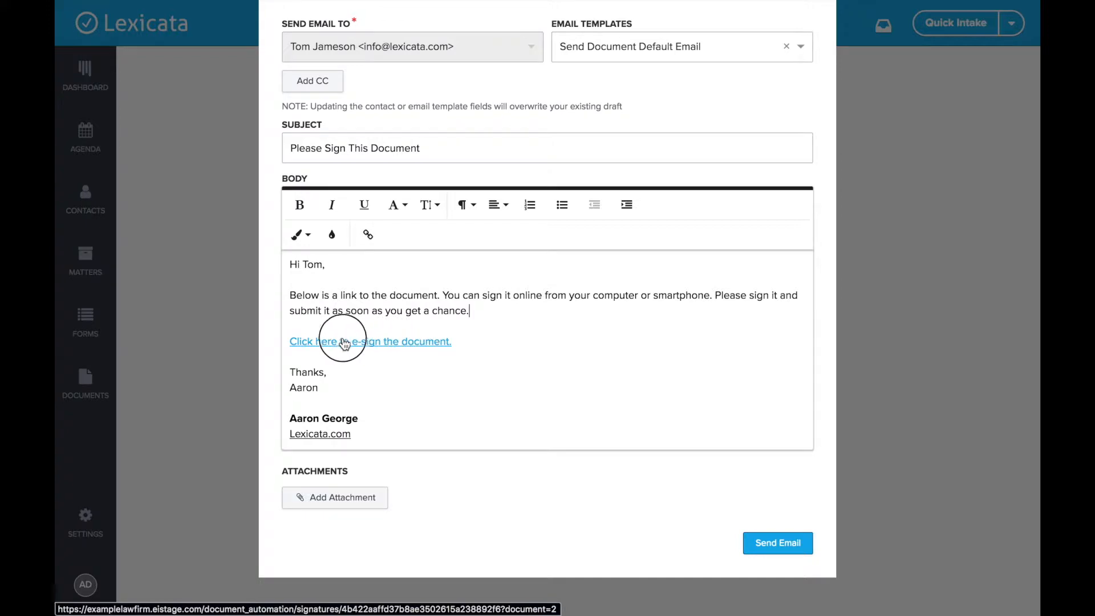
scroll(449, 415, "up", 2)
scroll(449, 415, "down", 2)
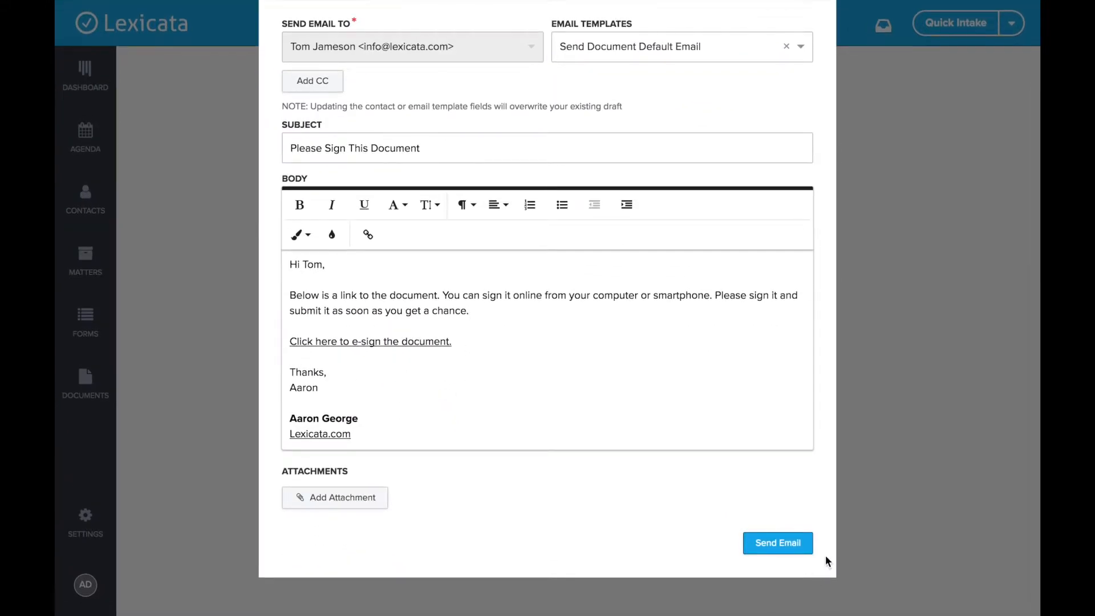
left_click(787, 545)
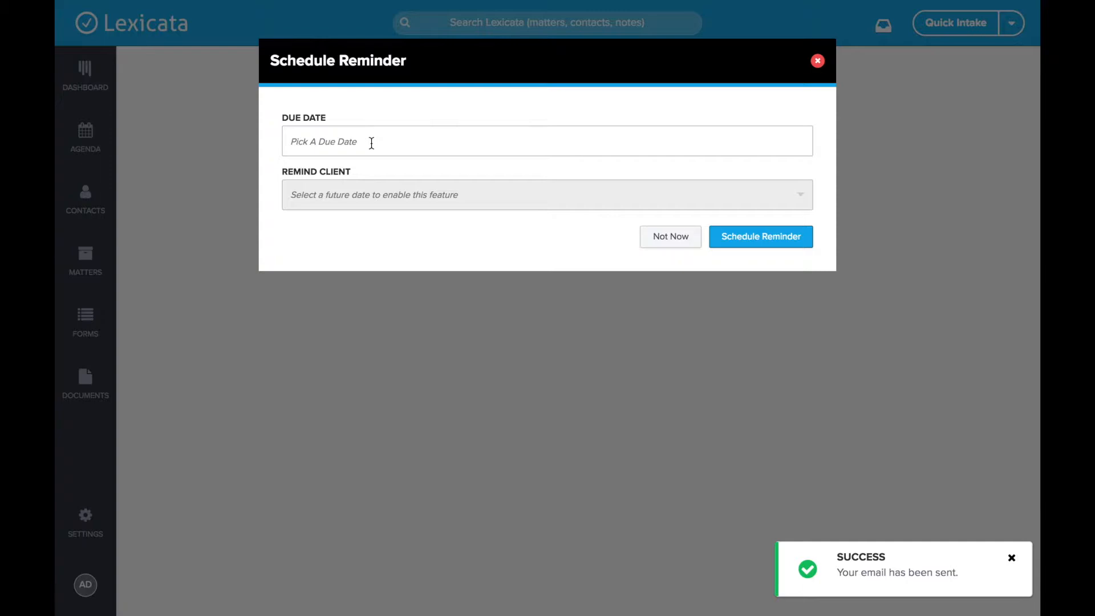
Set the reminder's due date to 01/12/2018 4:35 PM.
left_click_drag(289, 119, 346, 120)
left_click(345, 120)
left_click(343, 140)
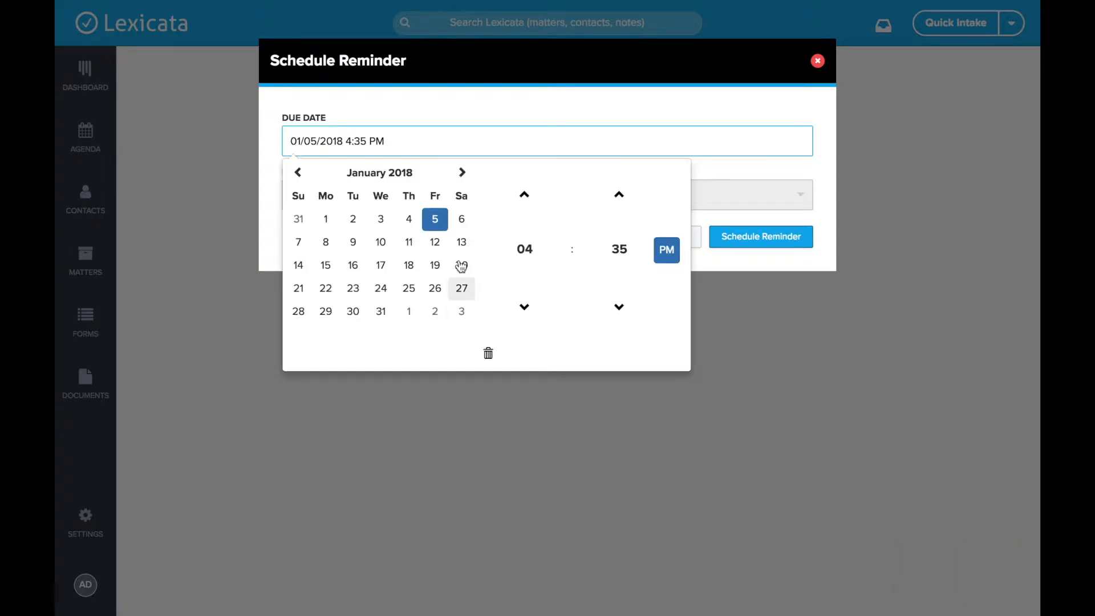
left_click(437, 247)
left_click(466, 117)
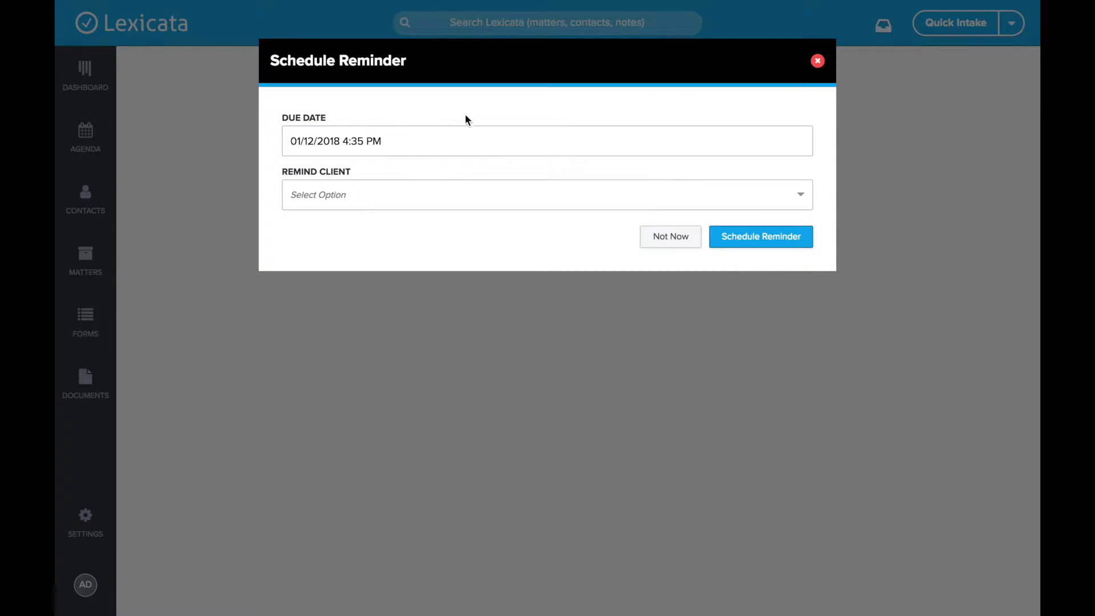
Set the client reminder to "At time of due date" and schedule it.
left_click(371, 202)
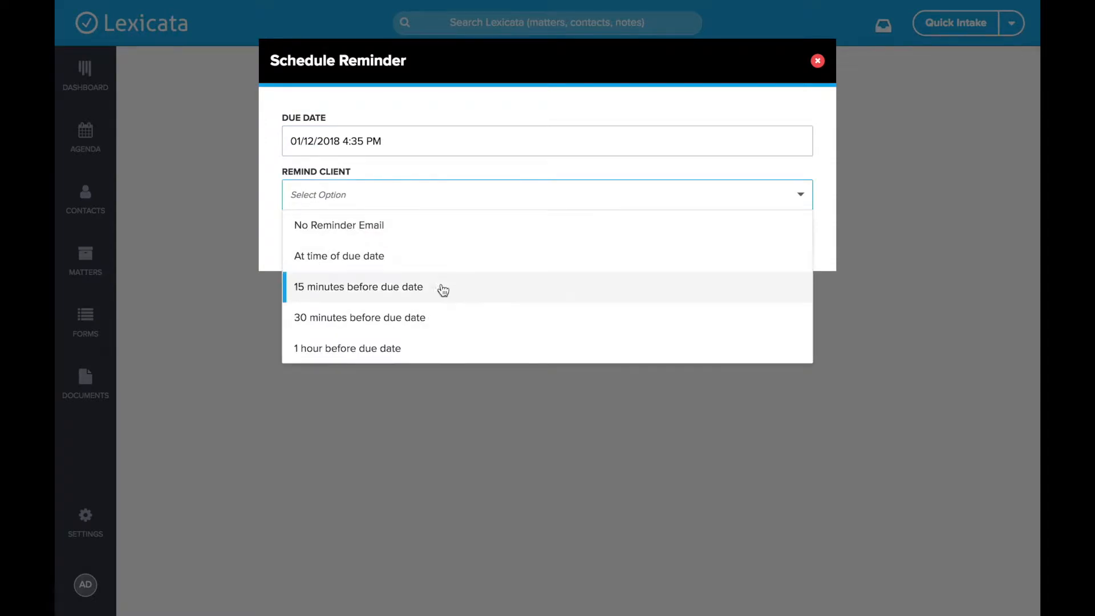
scroll(422, 322, "down", 3)
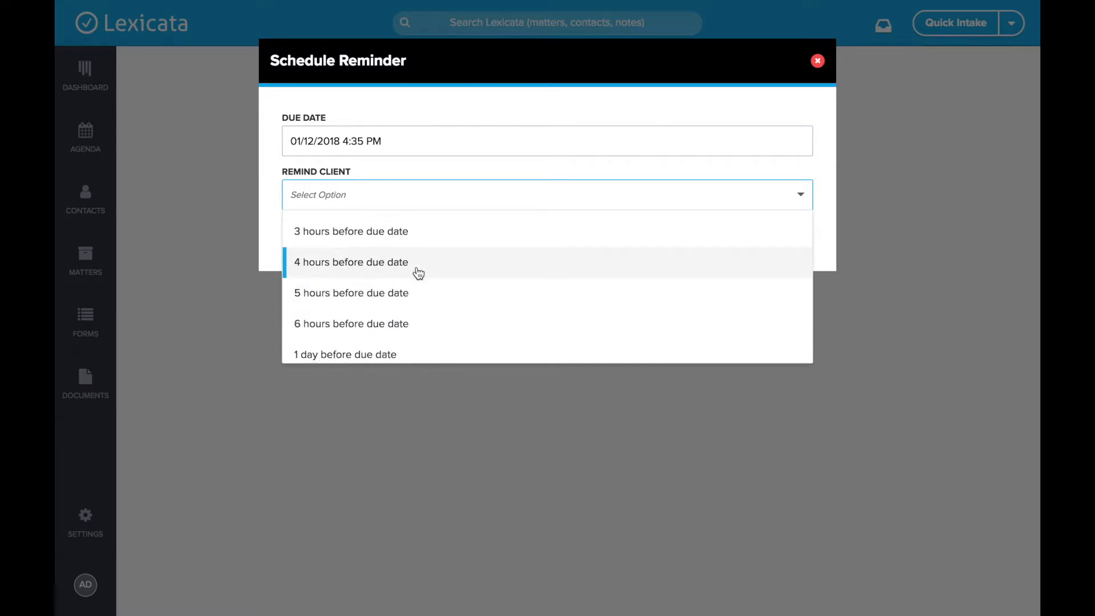
scroll(418, 273, "up", 3)
scroll(394, 290, "up", 2)
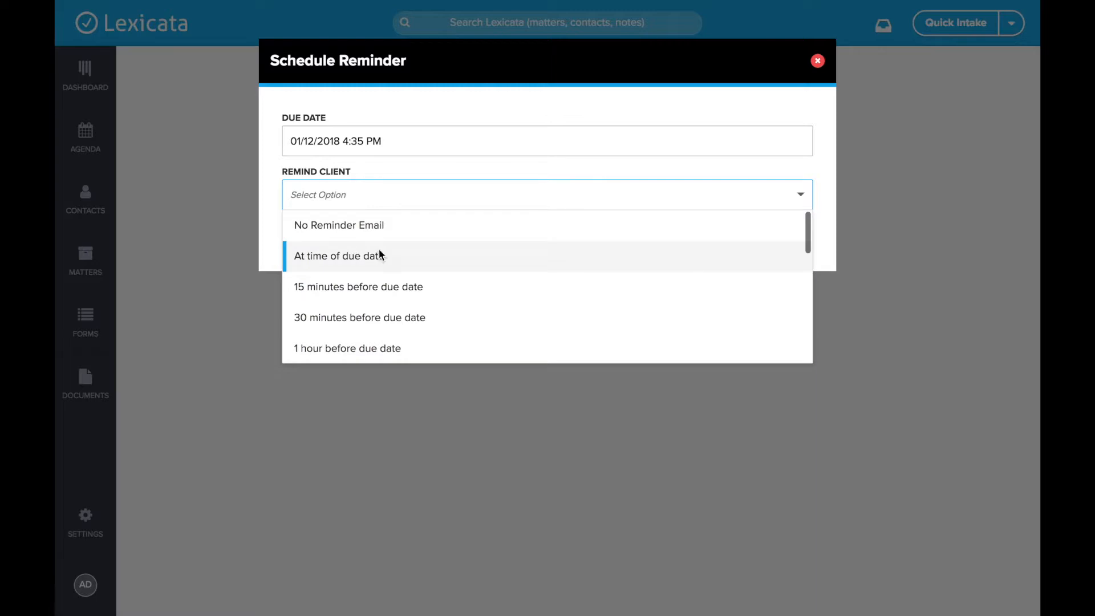
left_click(379, 254)
left_click(459, 251)
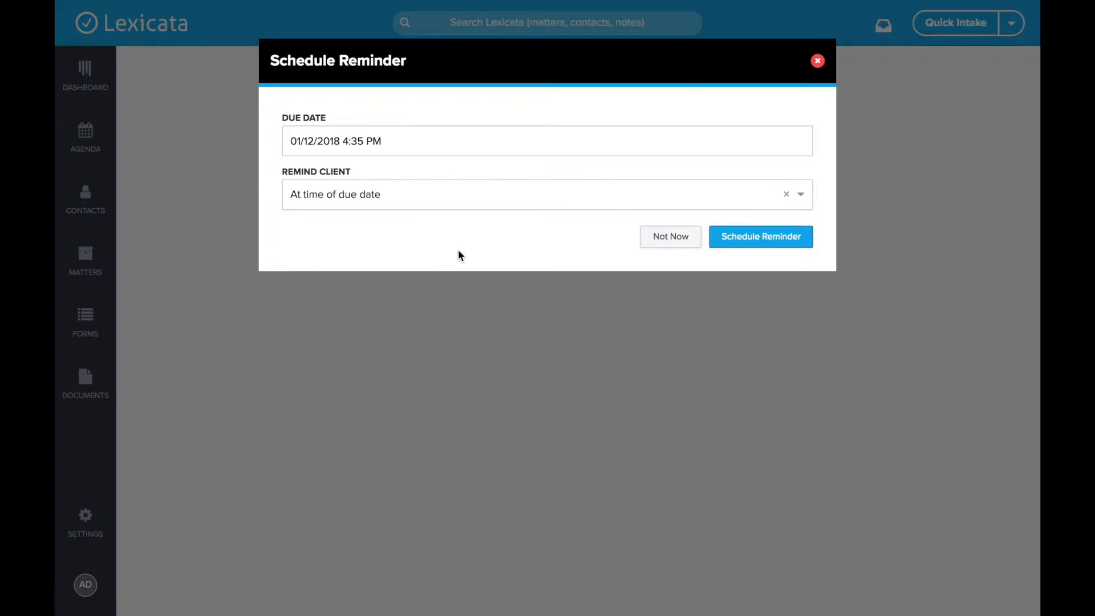
left_click(786, 240)
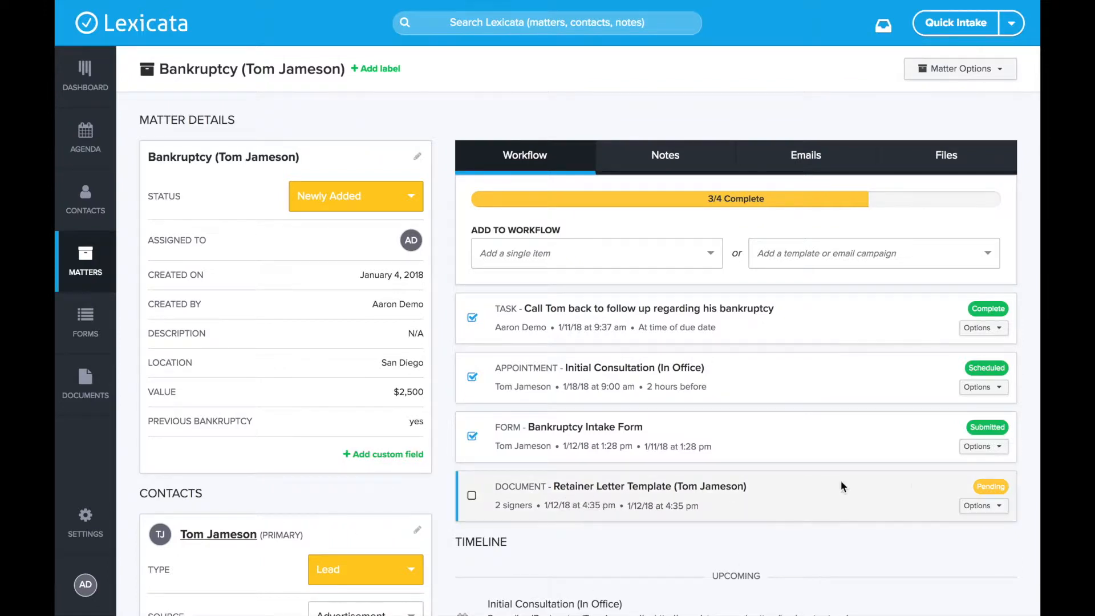
Check the retainer letter's status in the matter workflow and open the client's copied signing link in a new browser tab.
double_click(986, 487)
left_click(993, 487)
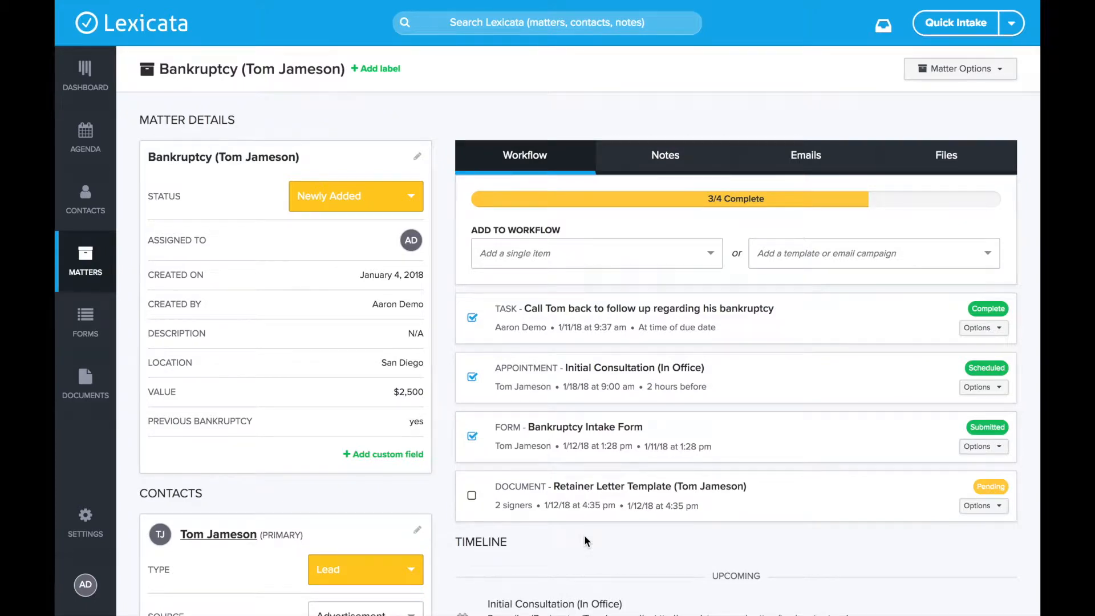
key("super+t")
key("Return")
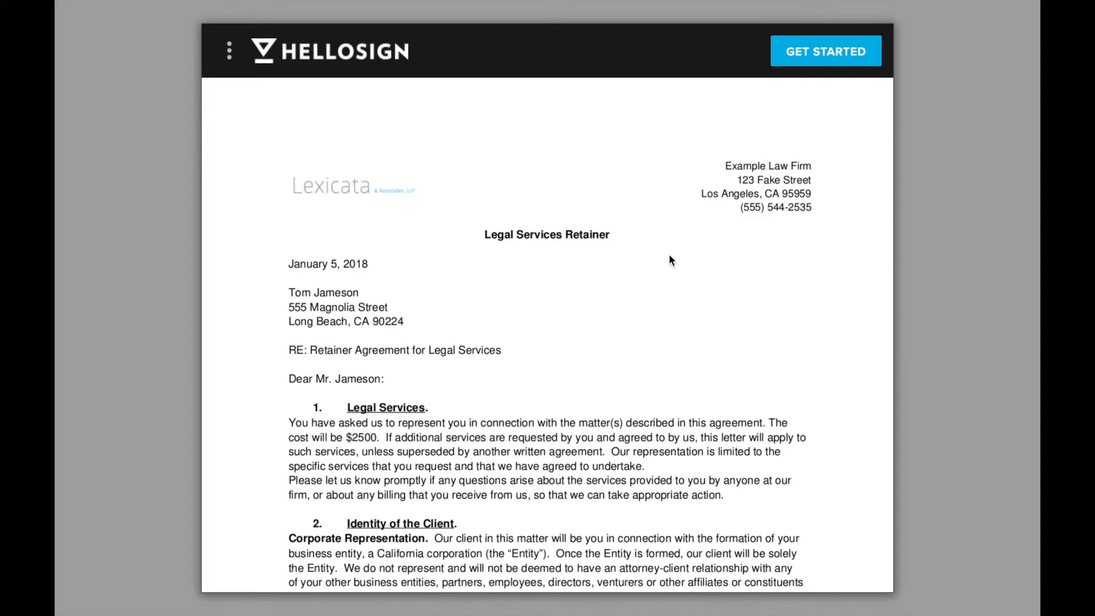
Read through the retainer letter on the client's HelloSign page and start the signing process.
scroll(604, 225, "down", 10)
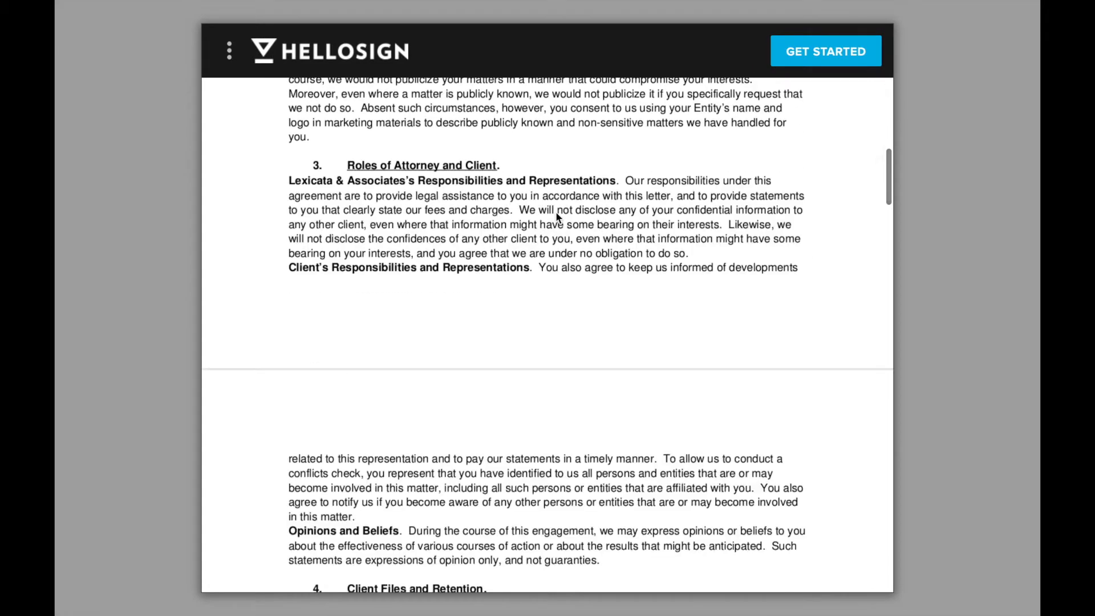
scroll(645, 355, "down", 15)
scroll(646, 359, "down", 20)
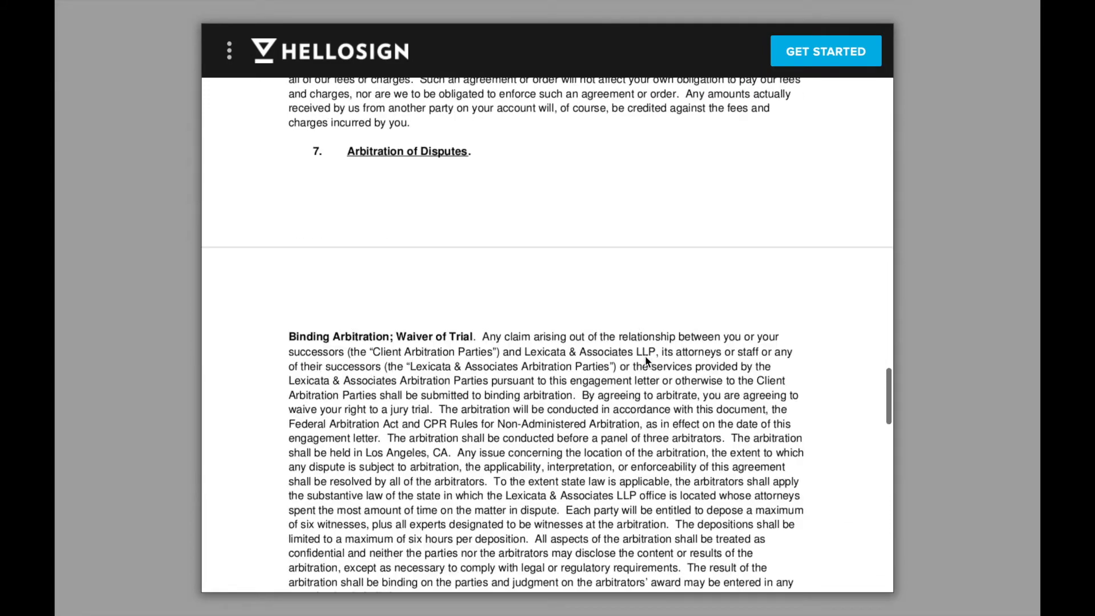
left_click(852, 57)
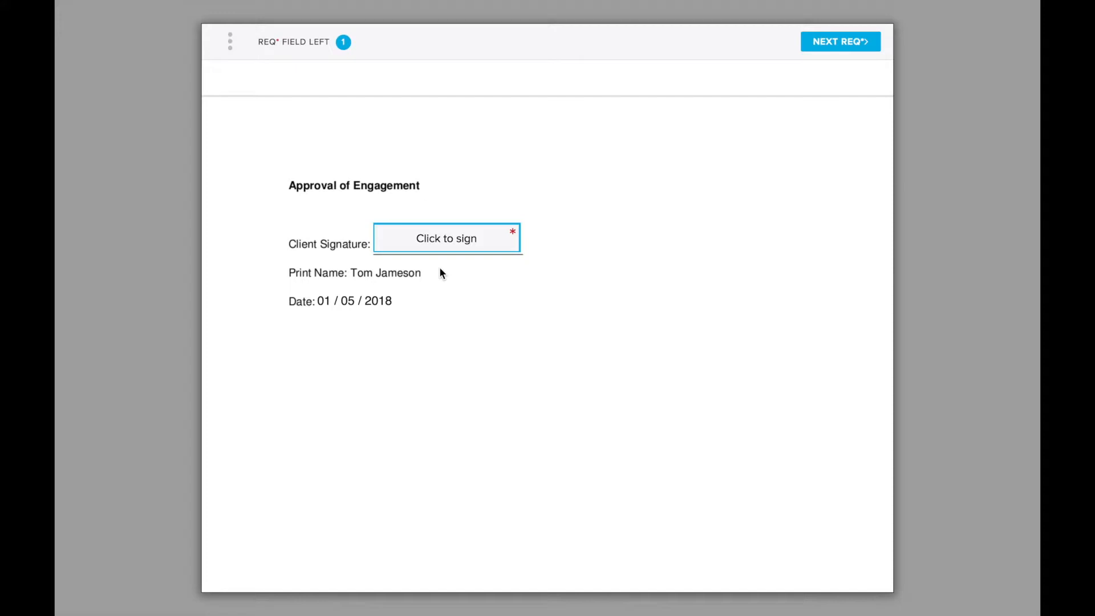
Create a typed client signature, change its font, and insert it into the Client Signature field.
left_click(467, 238)
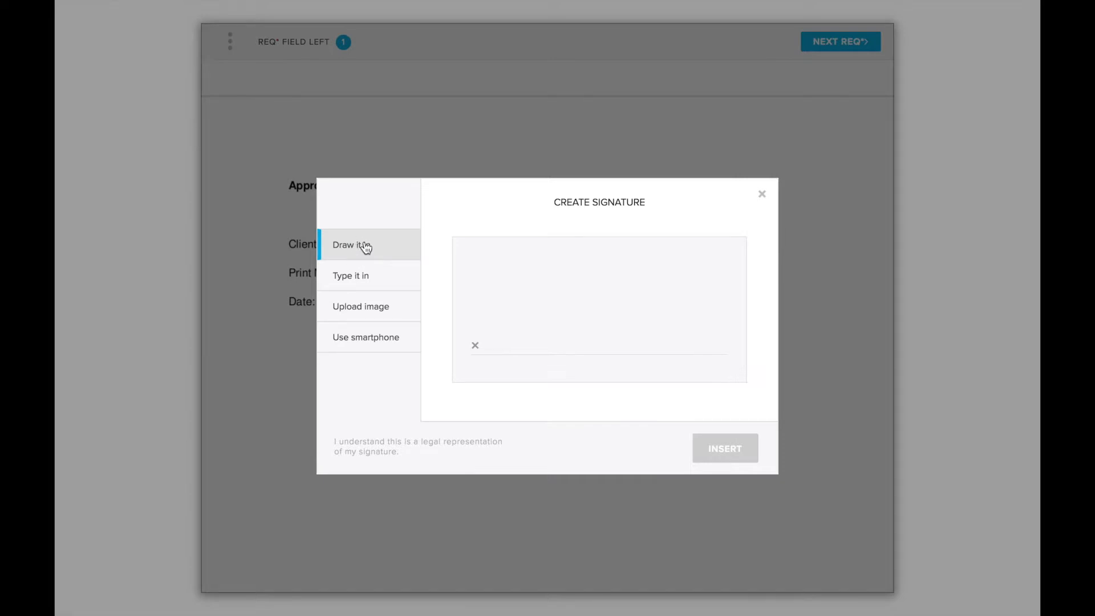
left_click(366, 279)
triple_click(587, 278)
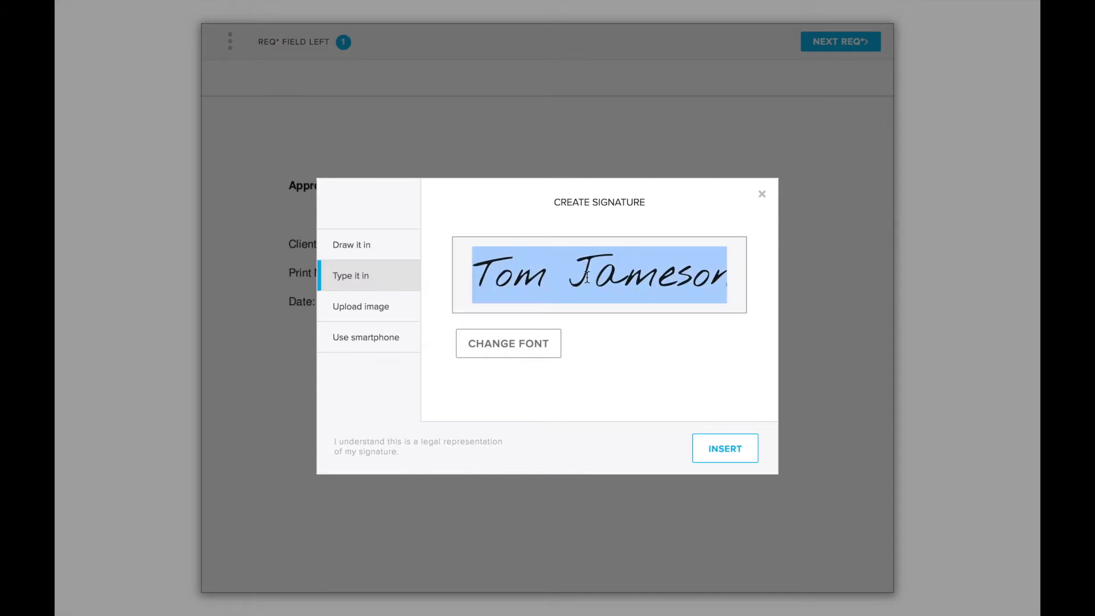
left_click(525, 350)
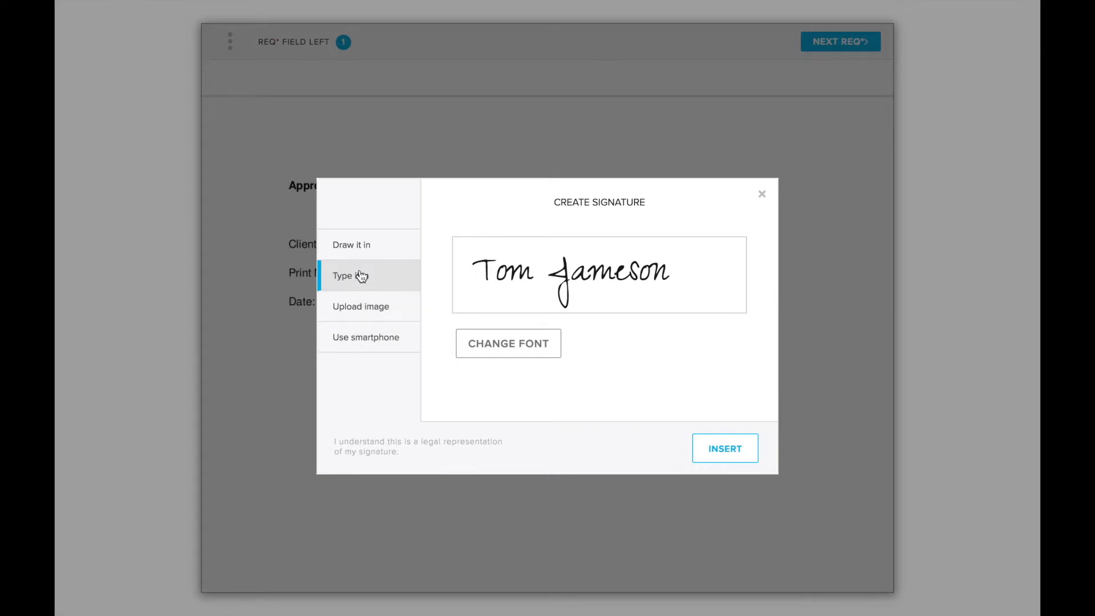
left_click(743, 455)
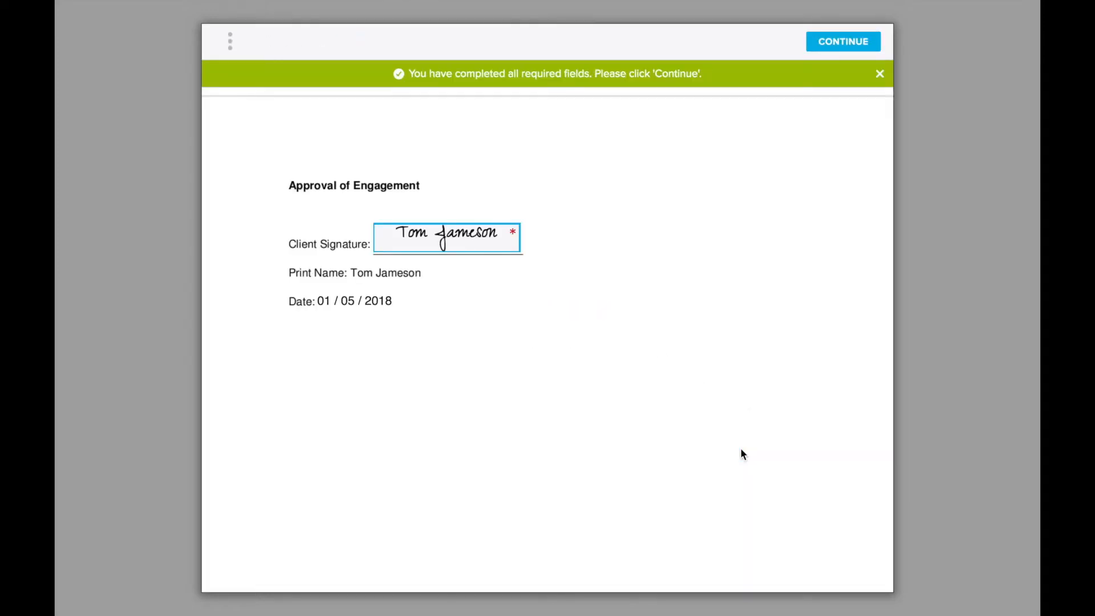
Look over the signed retainer letter and continue to the final legal agreement confirmation.
scroll(573, 402, "up", 5)
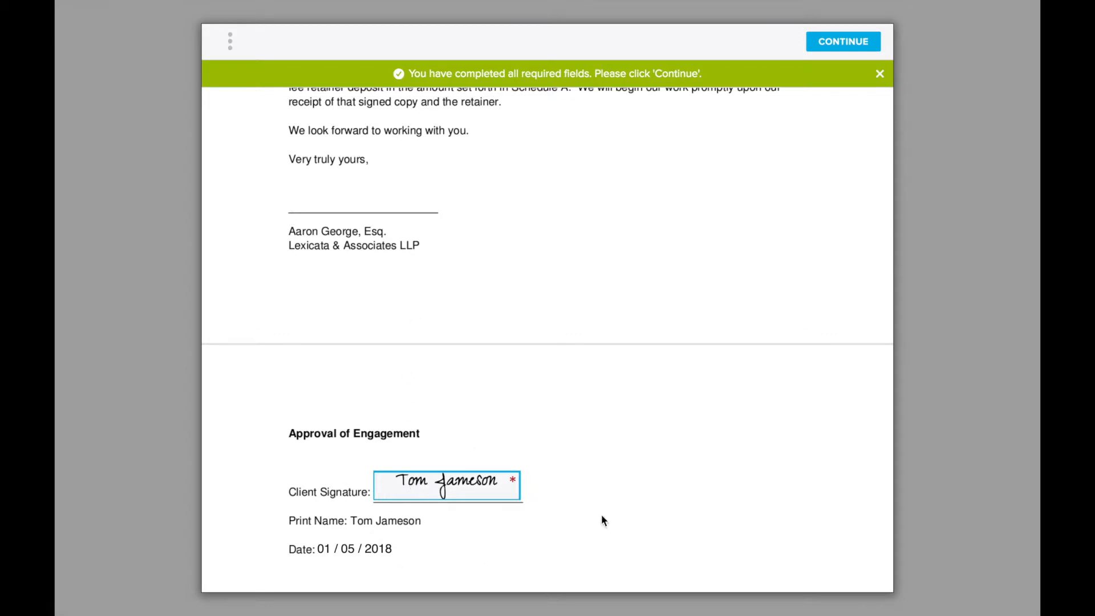
scroll(632, 520, "up", 10)
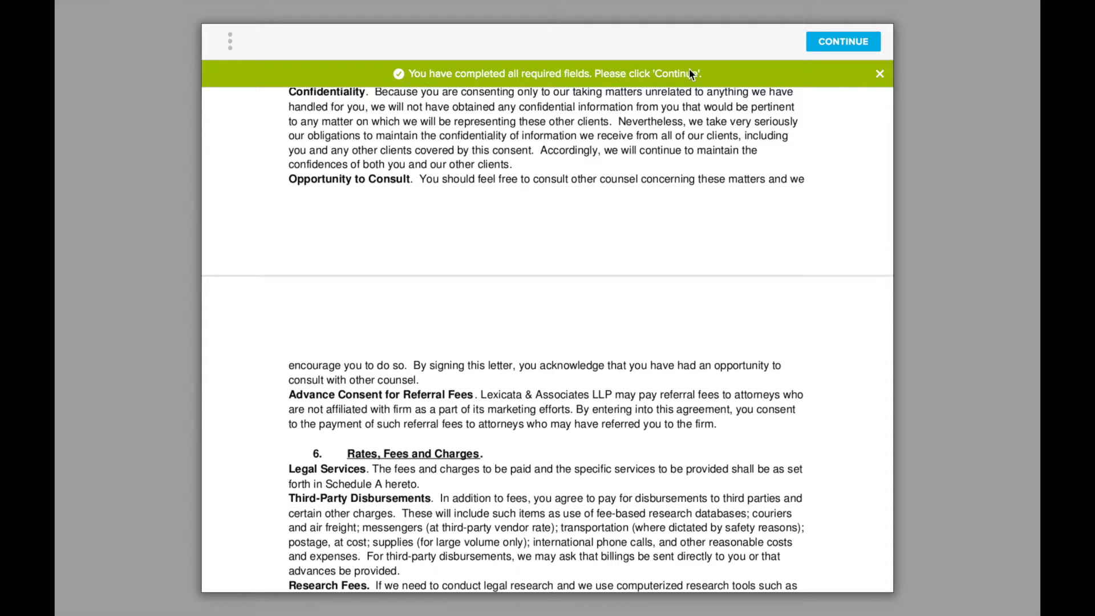
left_click(844, 42)
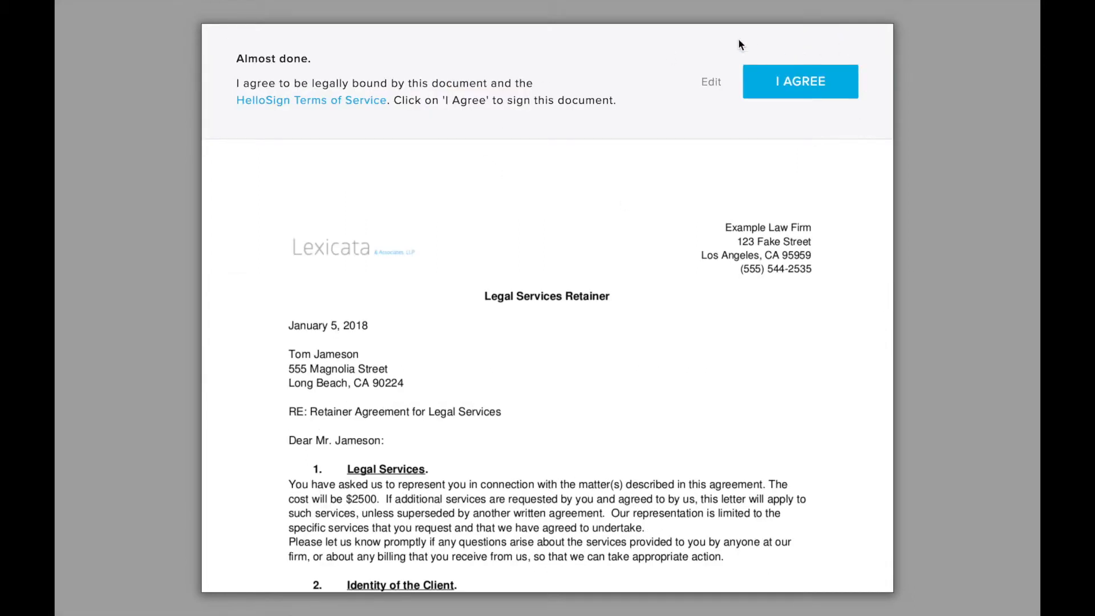
Agree to be legally bound by the retainer letter as the client, close the confirmation and return to the bankruptcy matter.
left_click(809, 82)
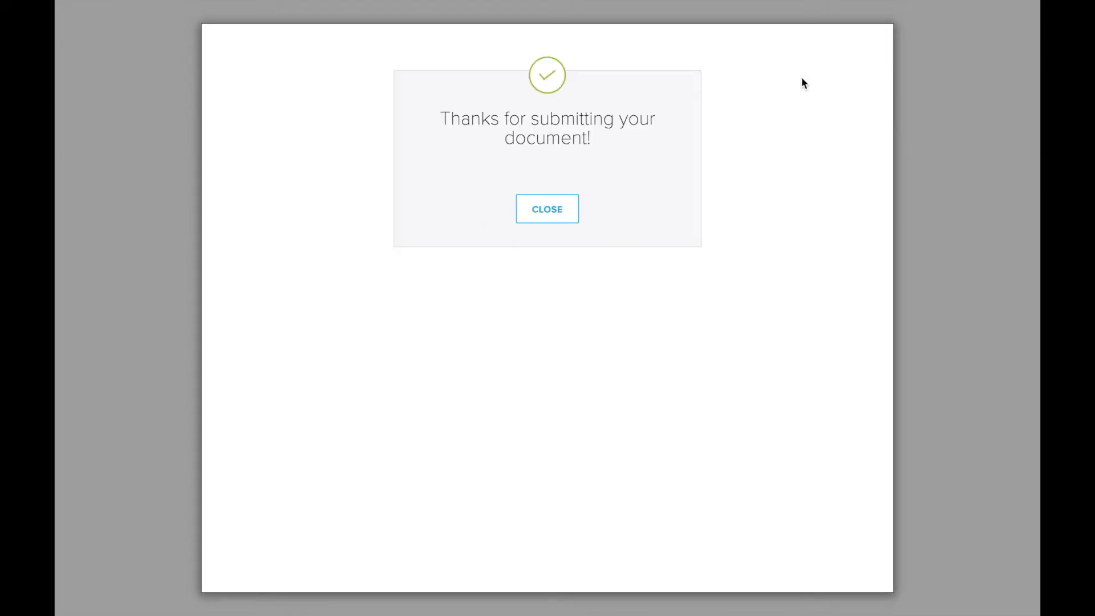
left_click(541, 219)
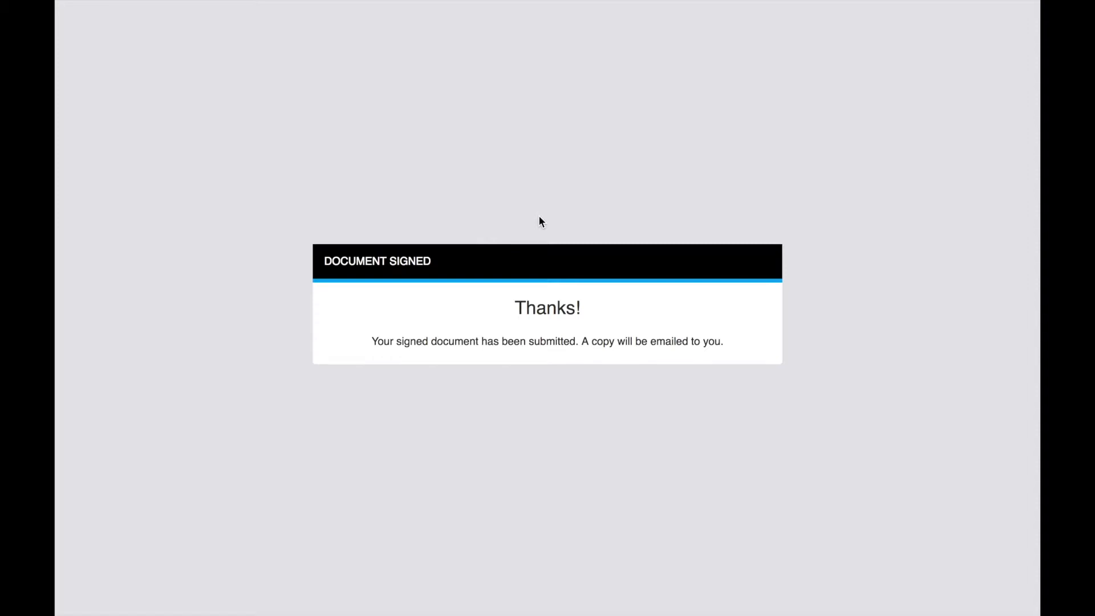
mouse_move(484, 3)
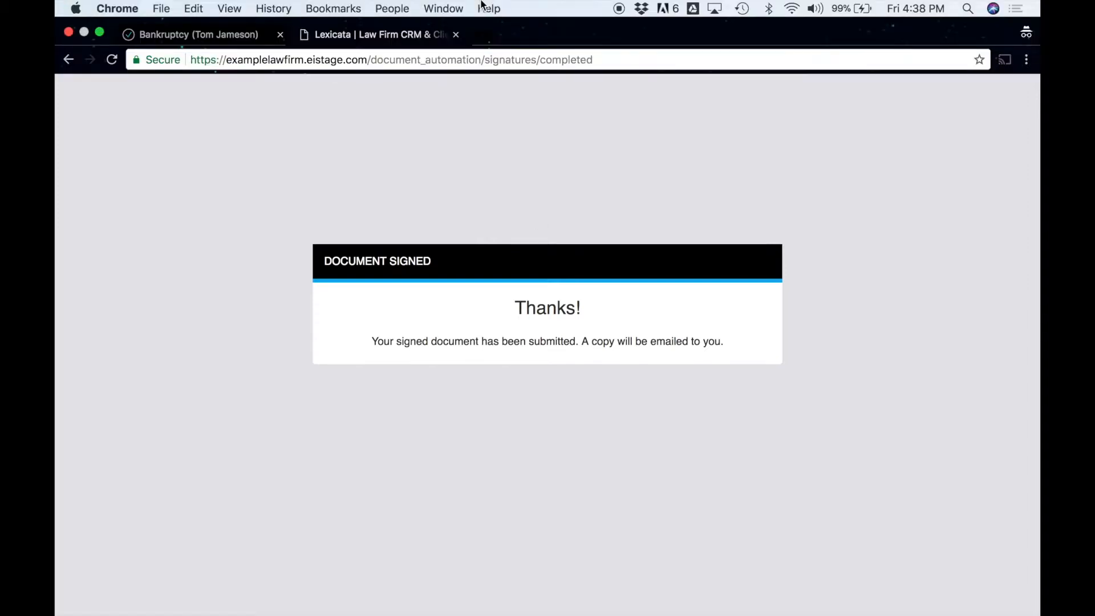
left_click(456, 35)
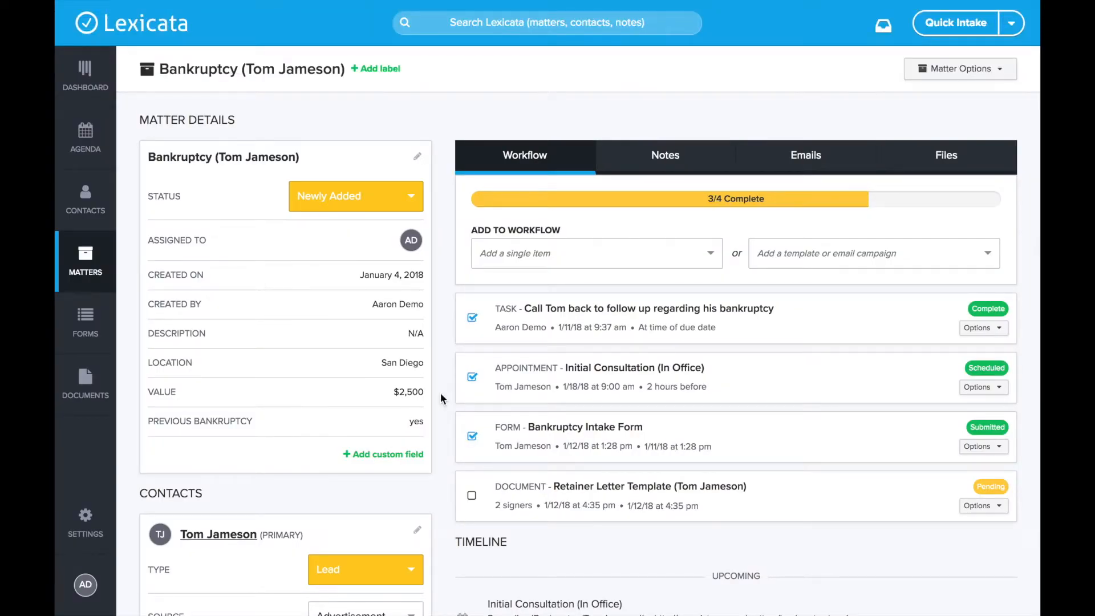
left_click(992, 488)
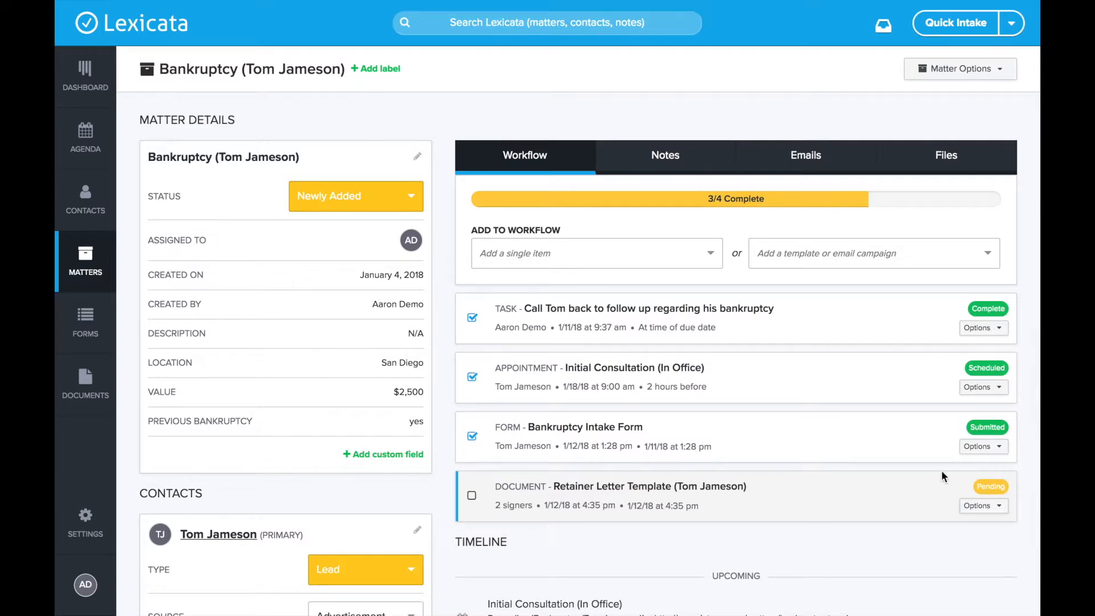
Switch to the Mailtrap demo inbox and follow the signing link in the "A Document is Ready for You to E-sign" email.
mouse_move(287, 2)
left_click(389, 34)
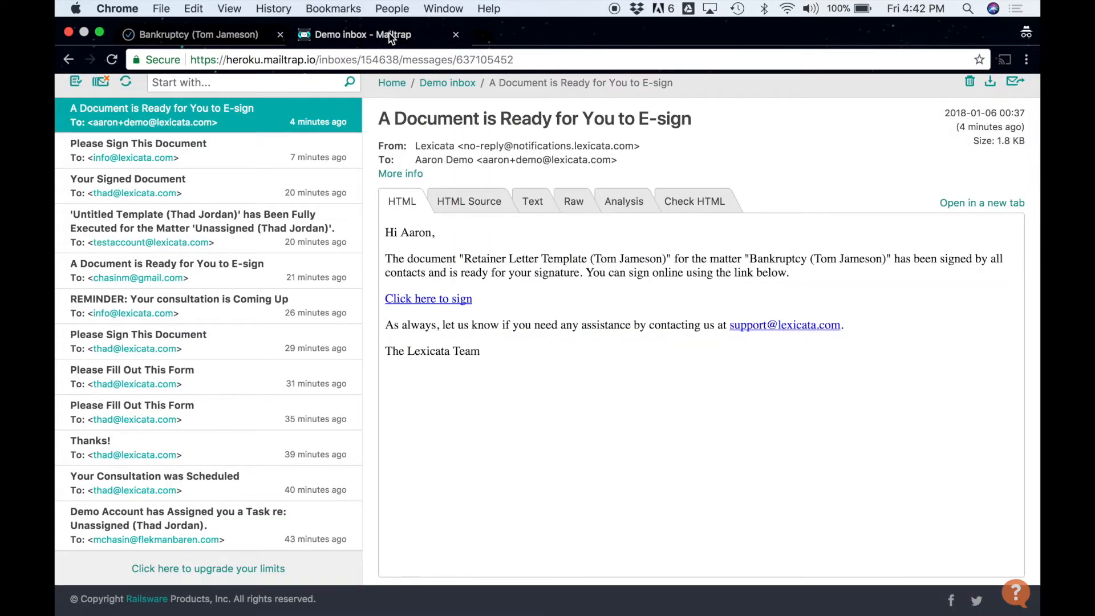
left_click_drag(379, 118, 709, 124)
left_click(707, 119)
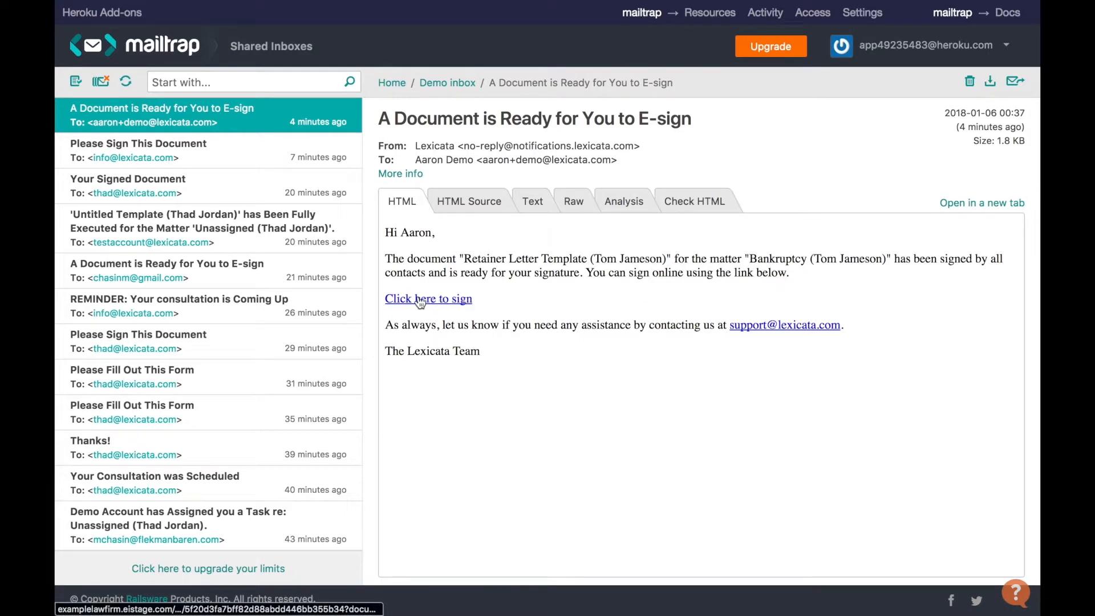
left_click(438, 302)
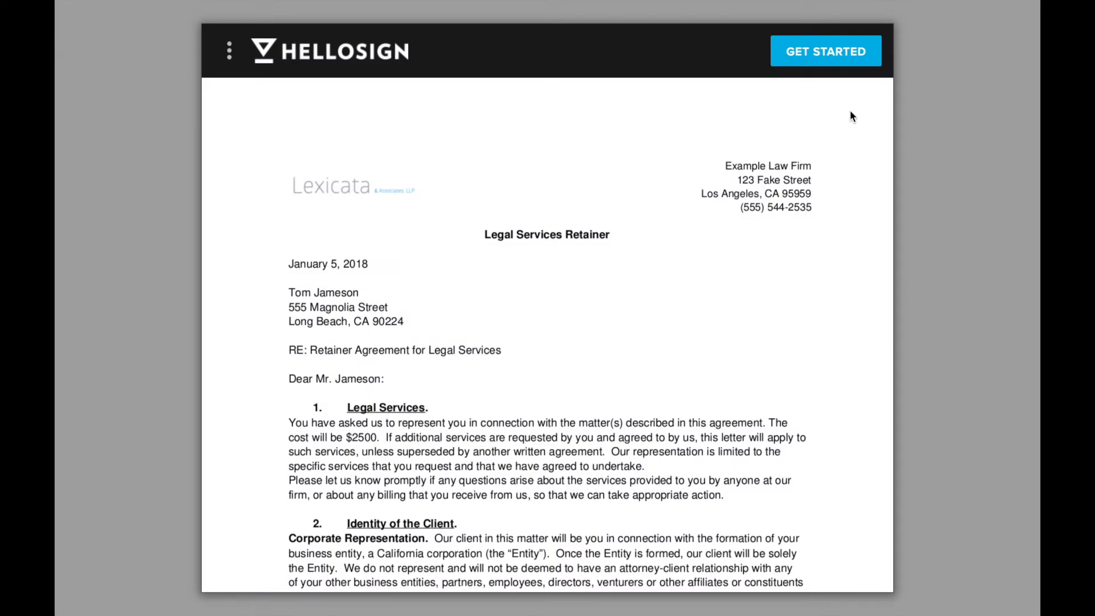
Sign the retainer letter with a hand-drawn attorney signature and agree to be legally bound by it.
left_click(844, 53)
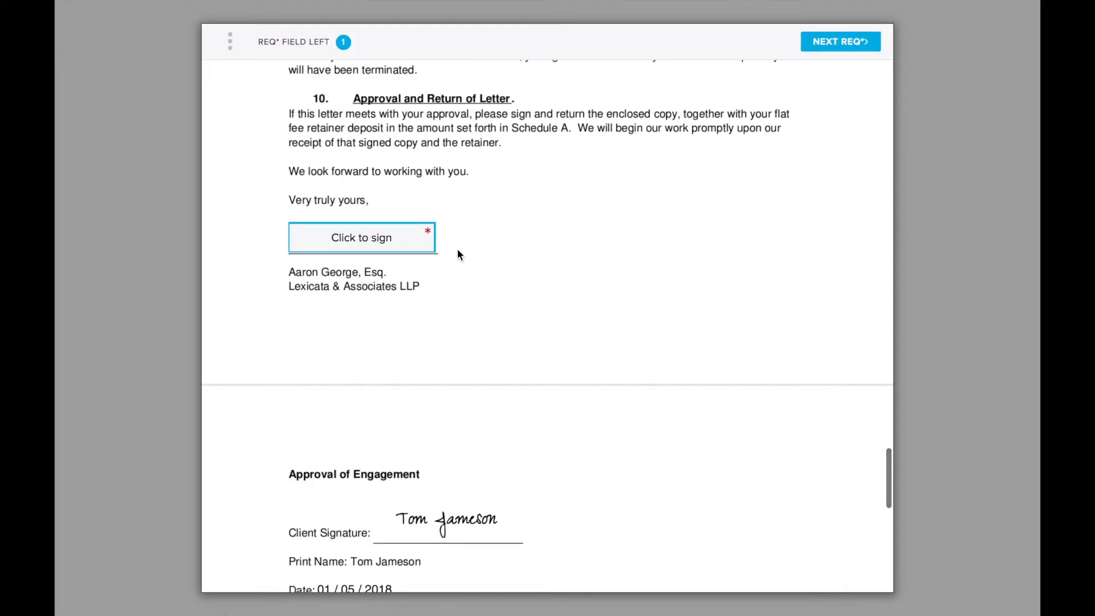
left_click(381, 241)
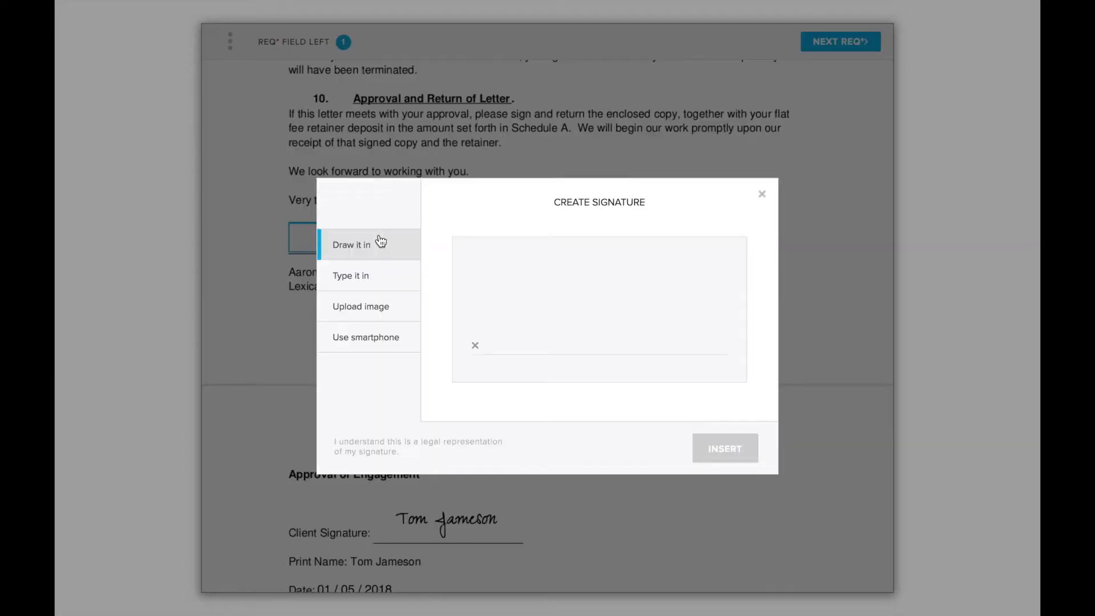
mouse_move(486, 344)
left_mouse_down()
mouse_move(502, 325)
mouse_move(579, 347)
mouse_move(598, 305)
mouse_move(605, 335)
mouse_move(683, 320)
left_mouse_up()
left_click(729, 451)
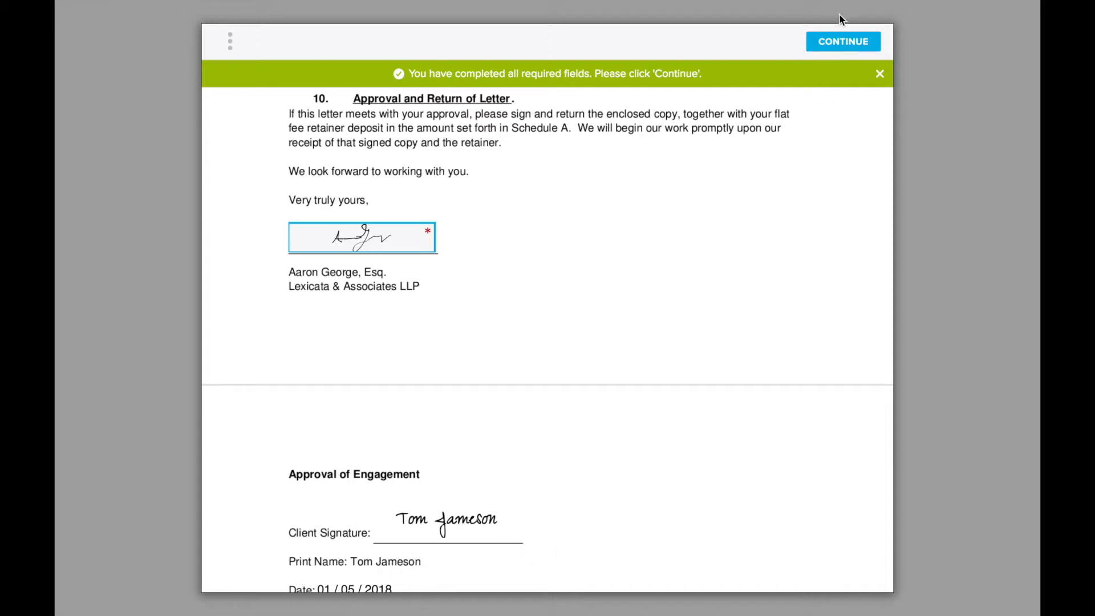
left_click(841, 42)
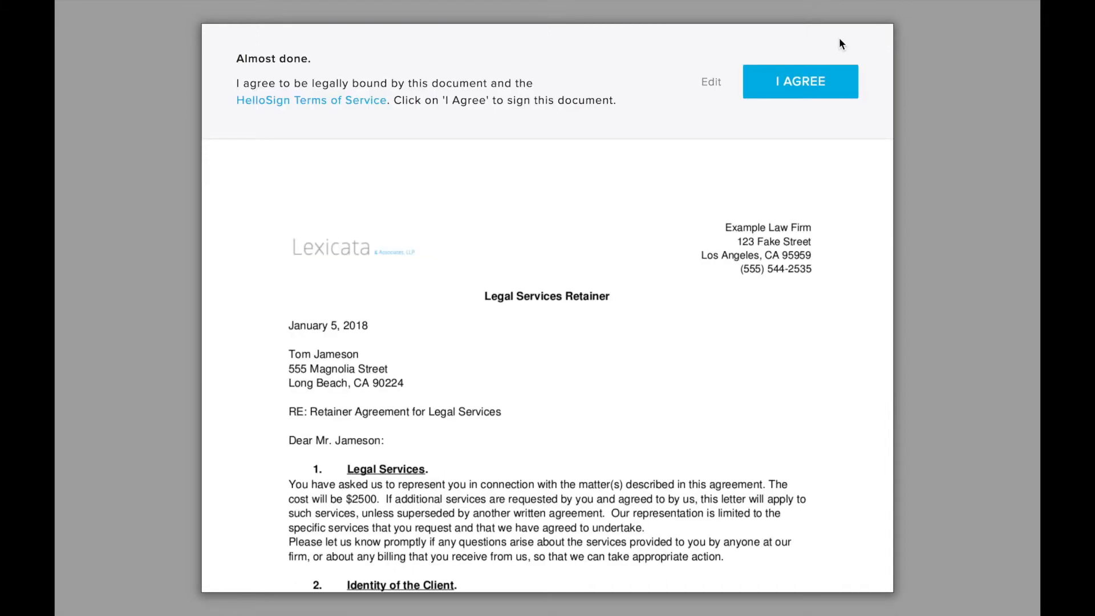
left_click(810, 75)
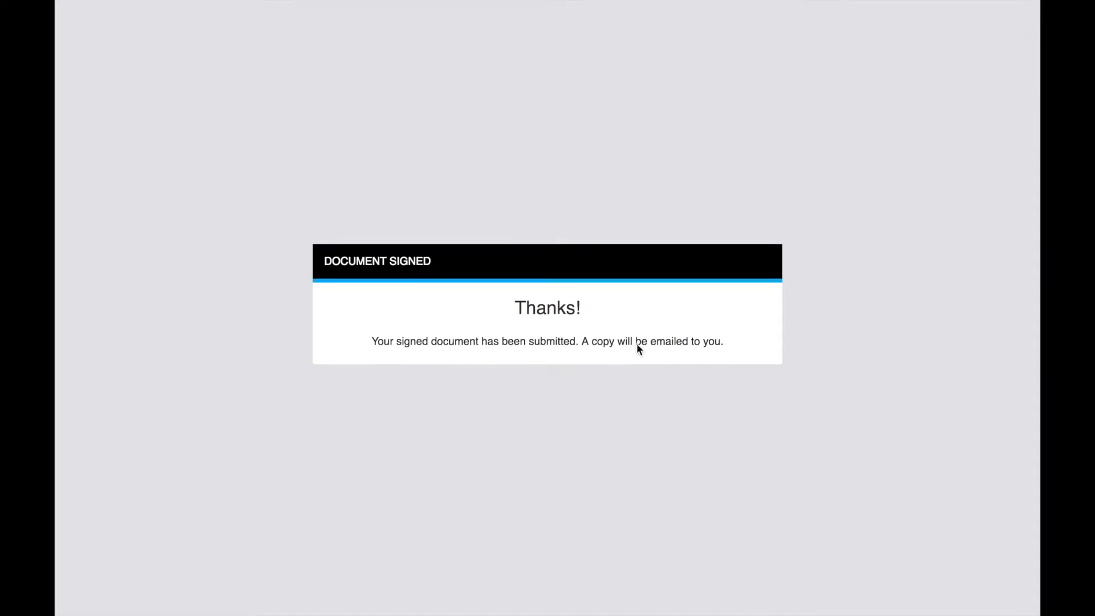
Close the signing and inbox pages and mark the signed retainer letter as complete in the matter's workflow.
mouse_move(543, 4)
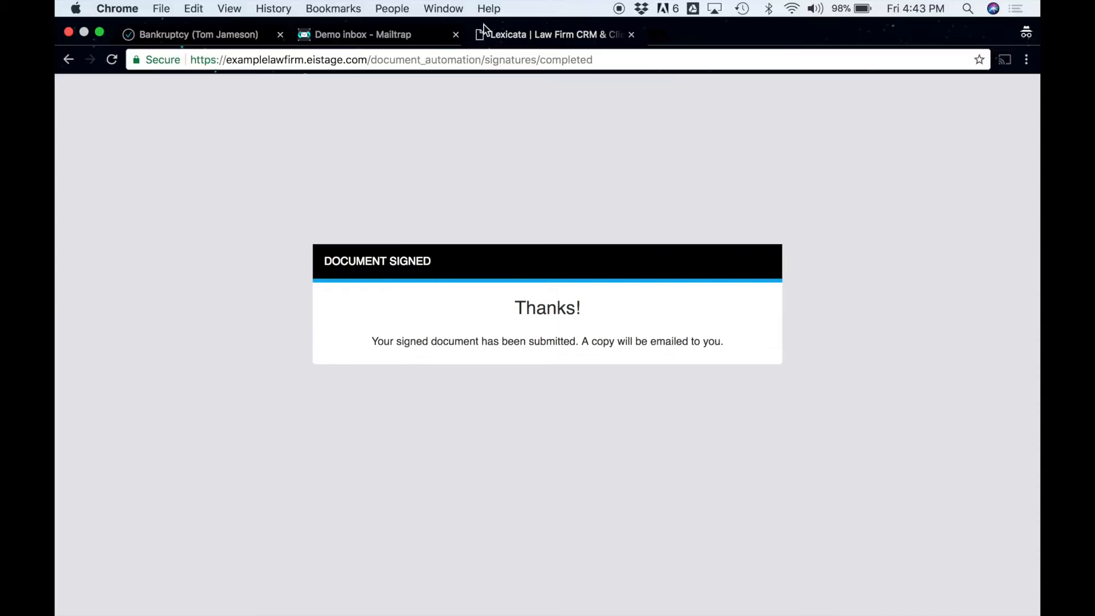
left_click(632, 36)
left_click(456, 35)
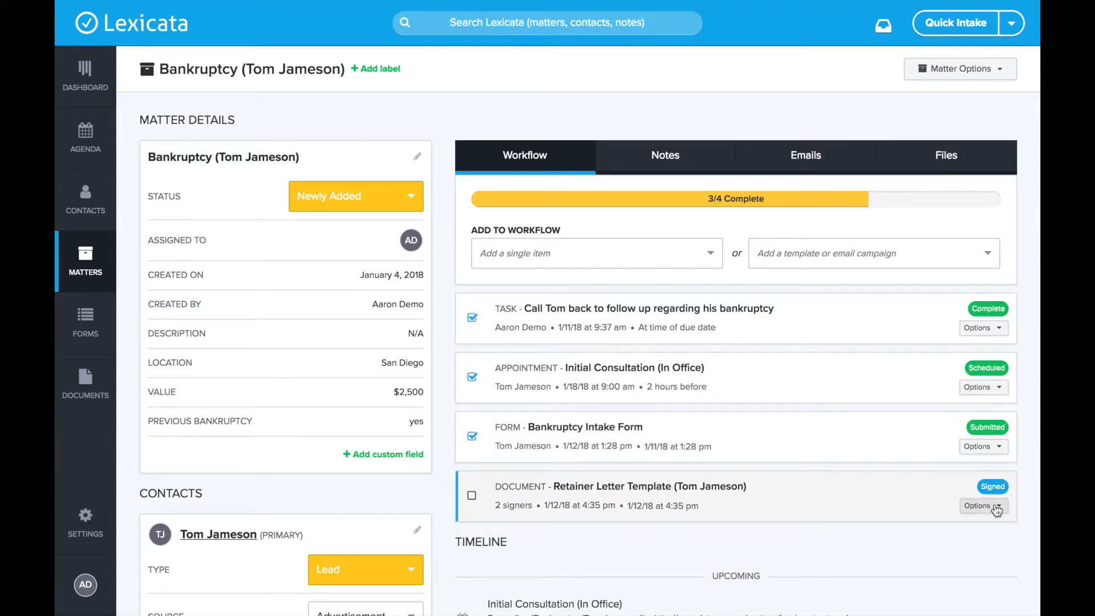
left_click(995, 506)
scroll(855, 569, "down", 2)
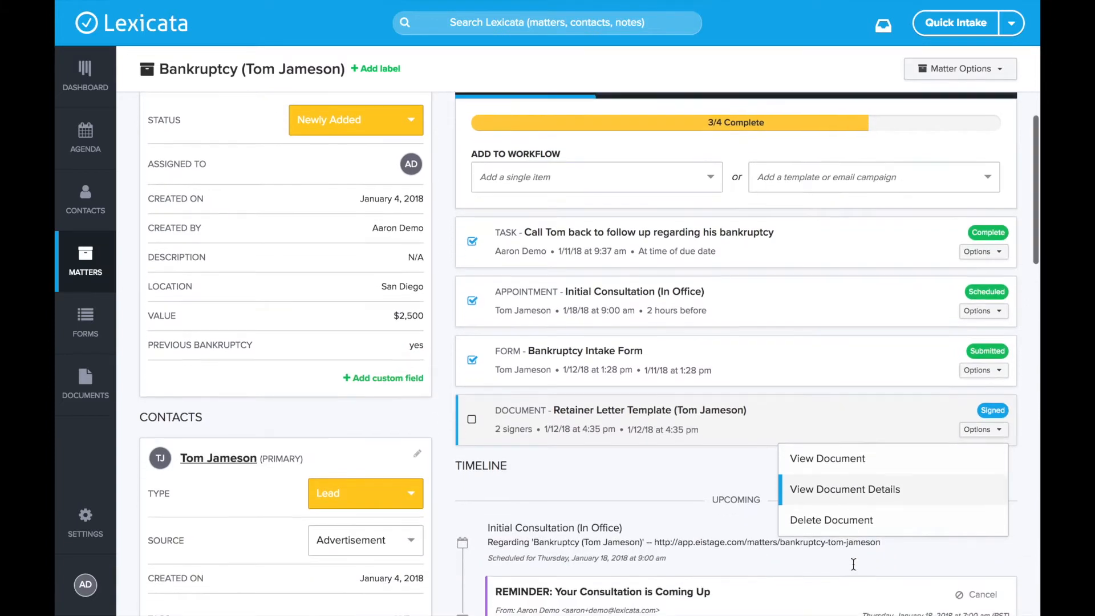
left_click(721, 460)
left_click(471, 419)
scroll(860, 168, "up", 2)
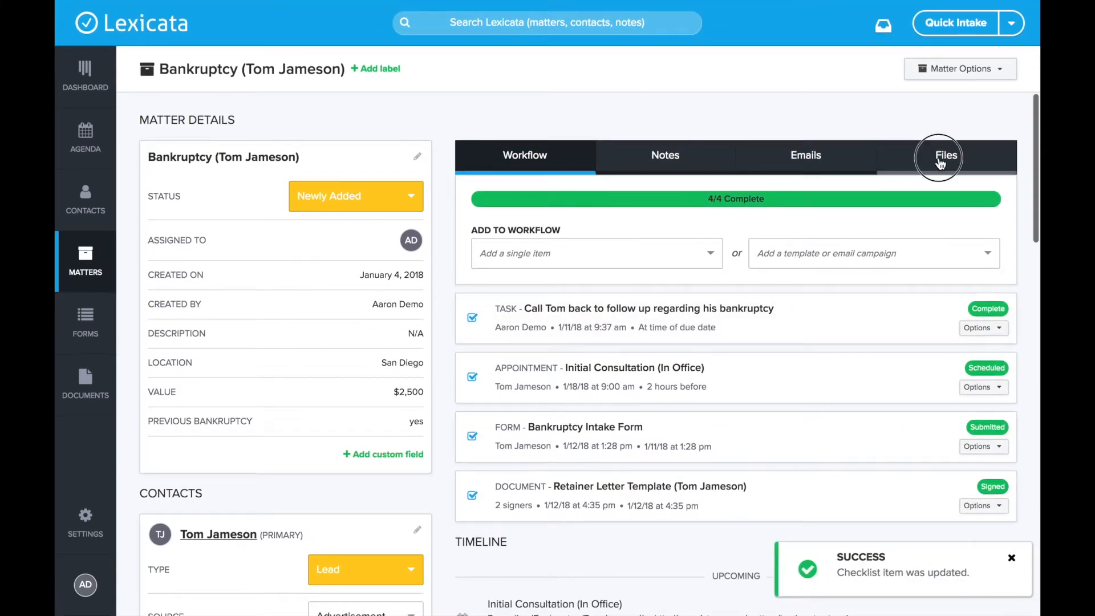
Look through the matter's files and locate the retainer letter stored under Documents.
left_click(941, 162)
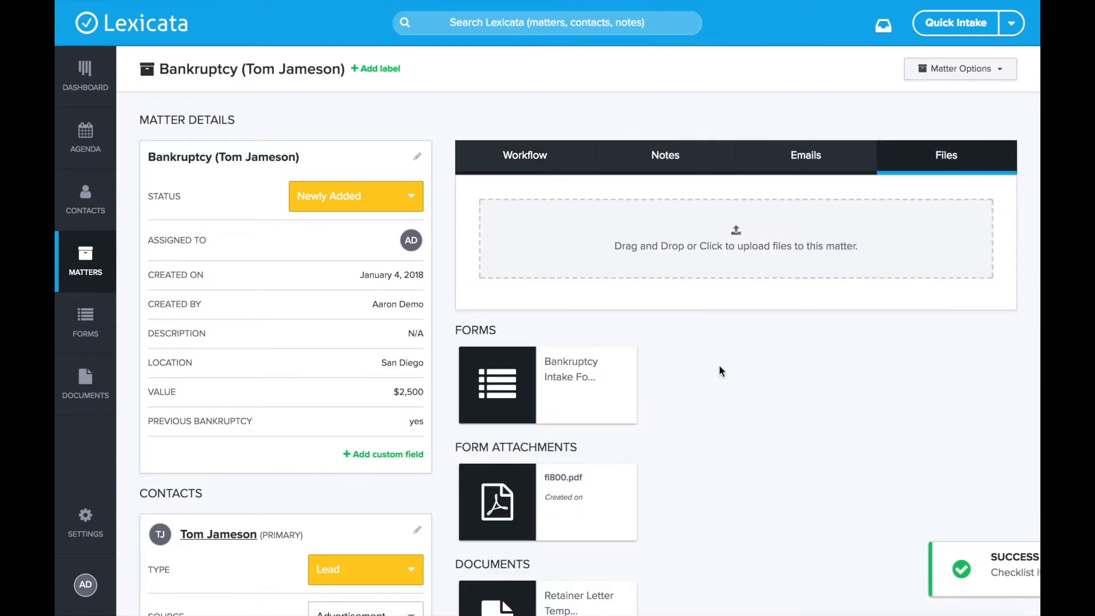
scroll(720, 368, "down", 4)
left_click_drag(457, 421, 532, 421)
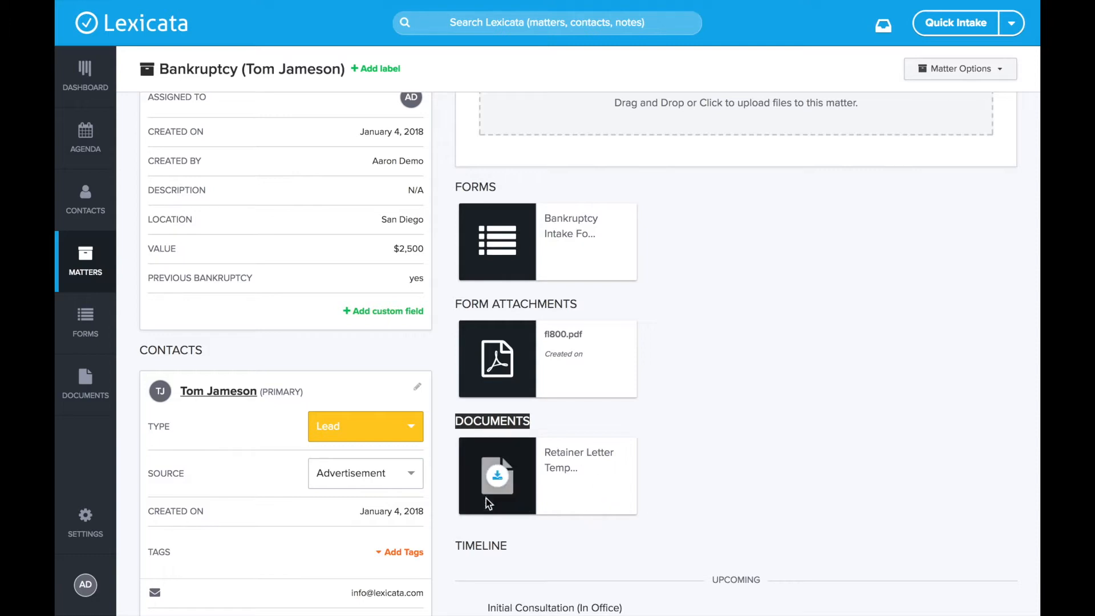
left_click(562, 434)
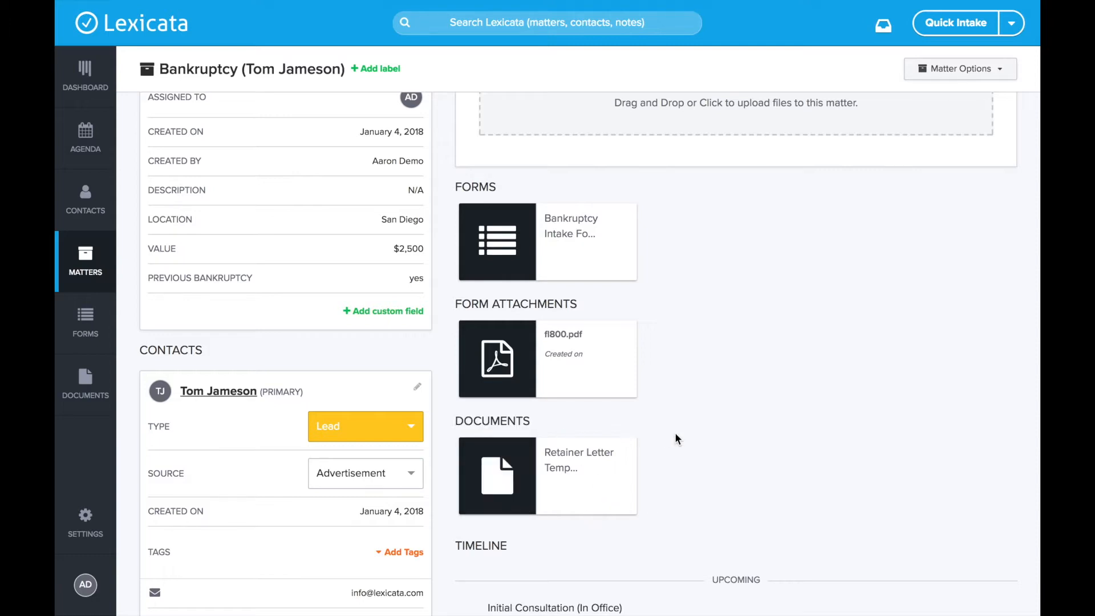
scroll(675, 432, "up", 4)
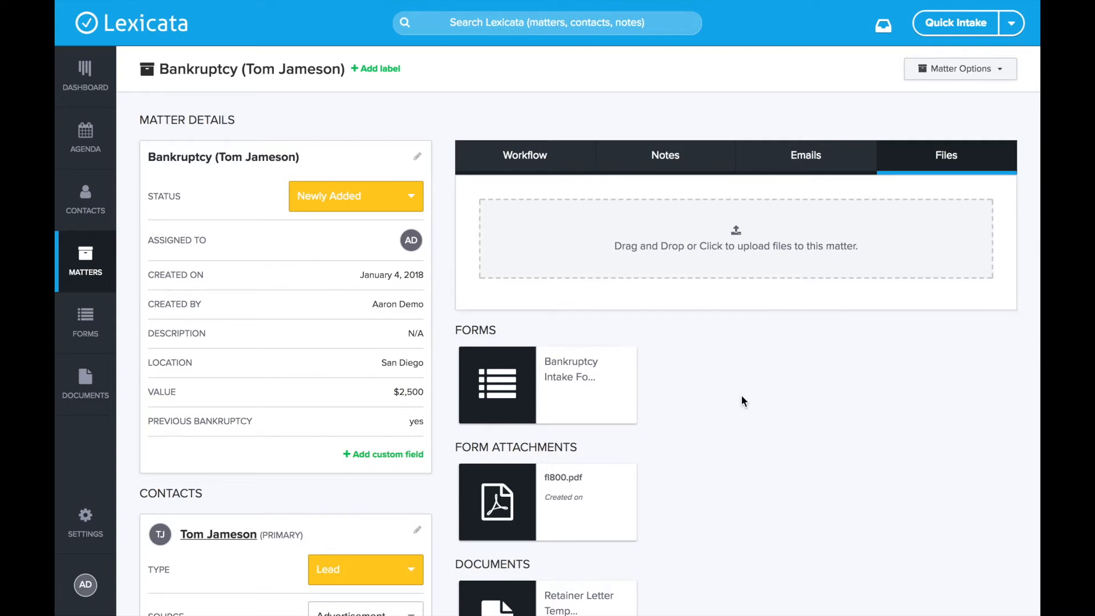
Start preparing a new workflow document from the Lexicata template "HIPAA Form Example (PDF Template)".
left_click(554, 154)
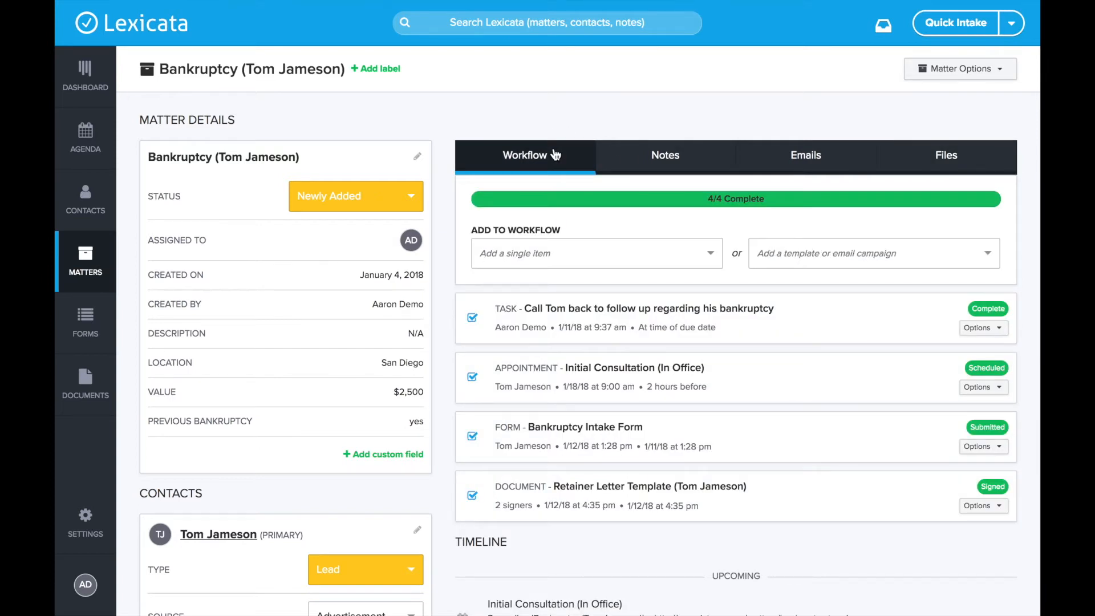
left_click(581, 265)
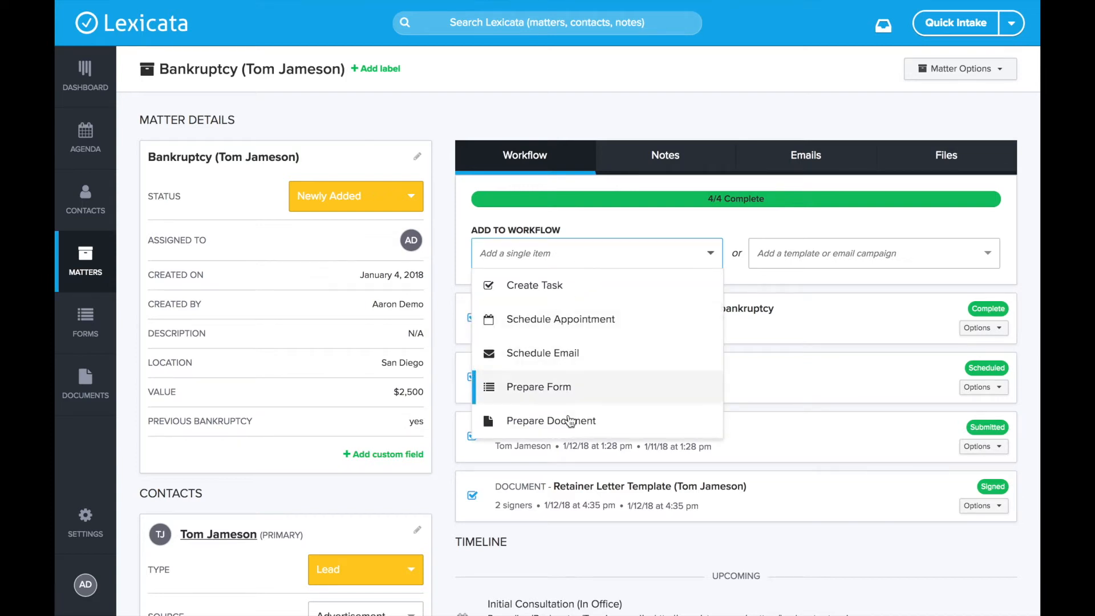
left_click(571, 422)
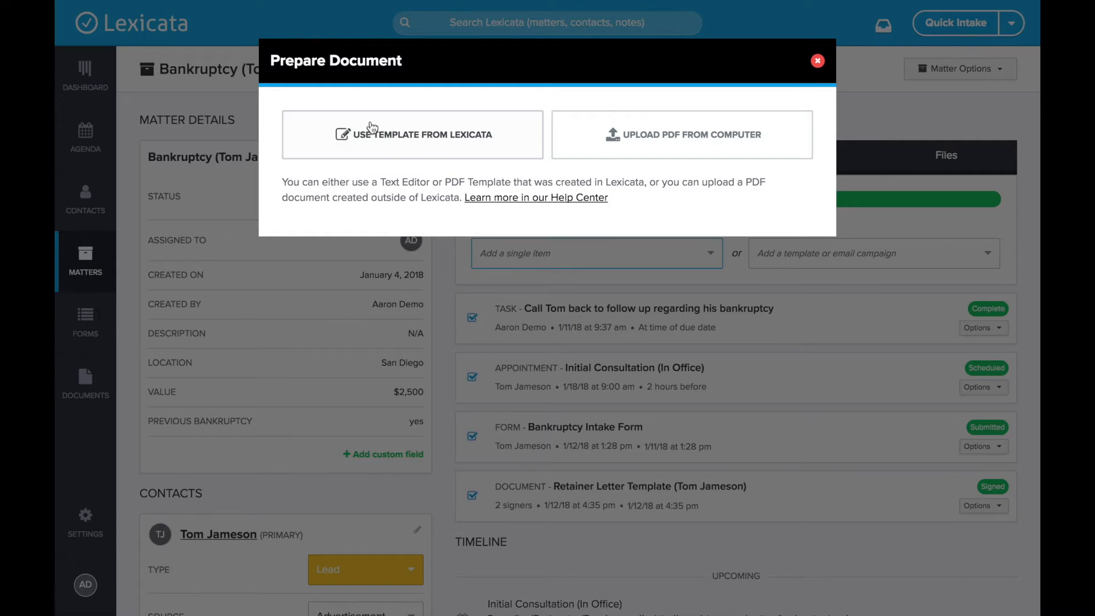
left_click(446, 132)
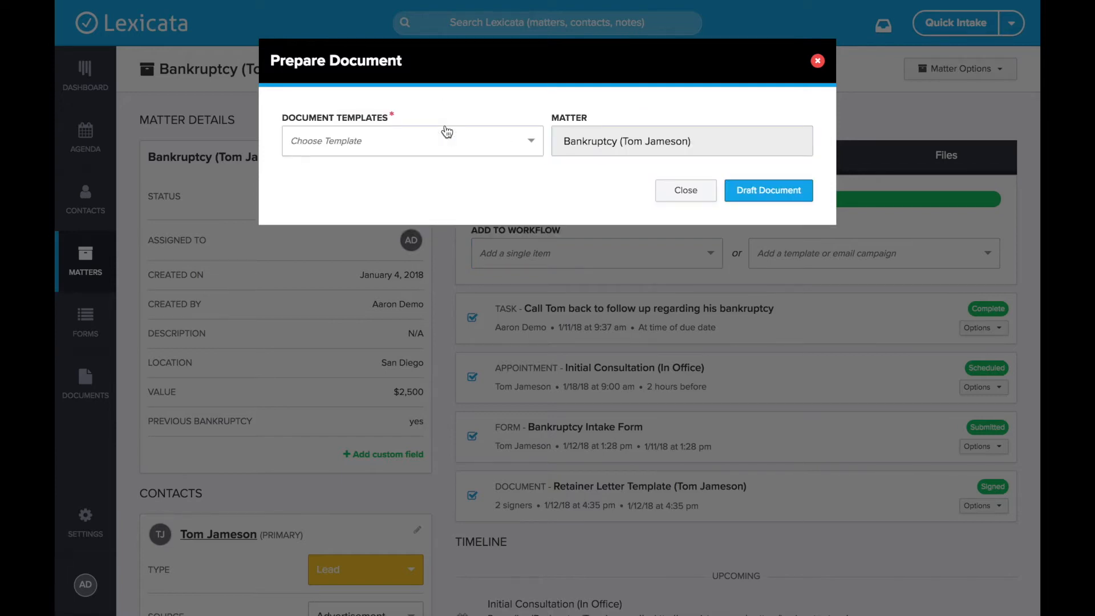
left_click(439, 138)
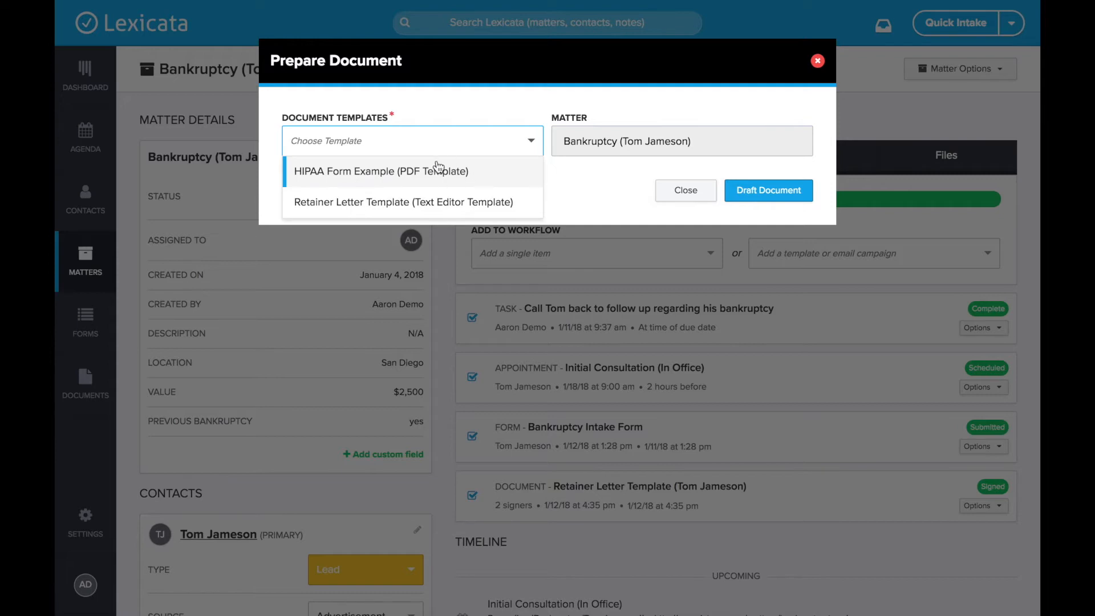
left_click(417, 179)
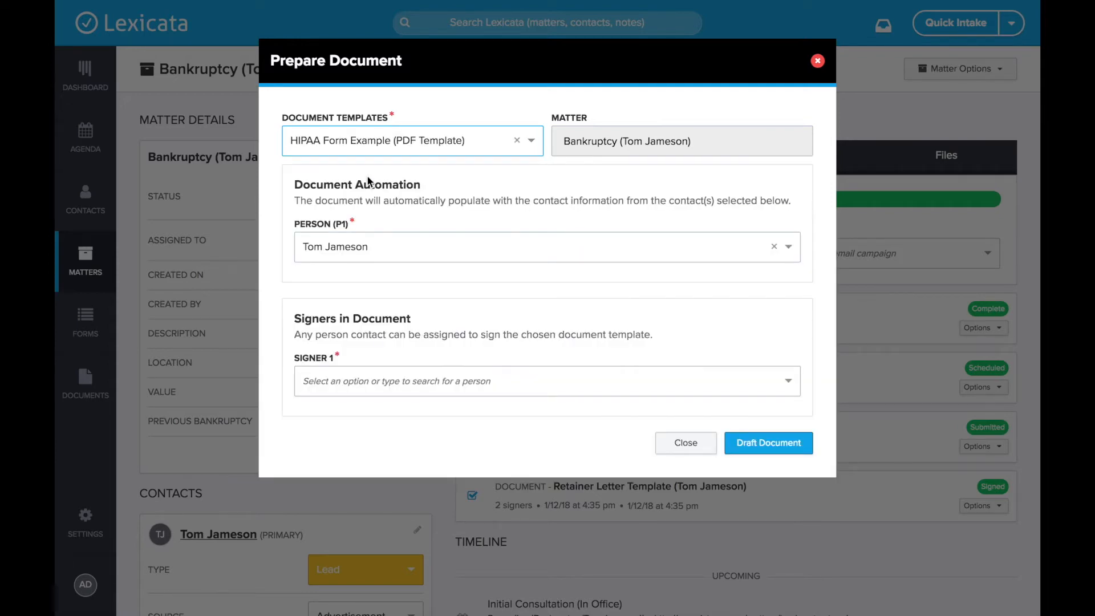
Assign the client as Signer 1 of the HIPAA form and draft the document.
left_click_drag(295, 184, 431, 186)
left_click(432, 185)
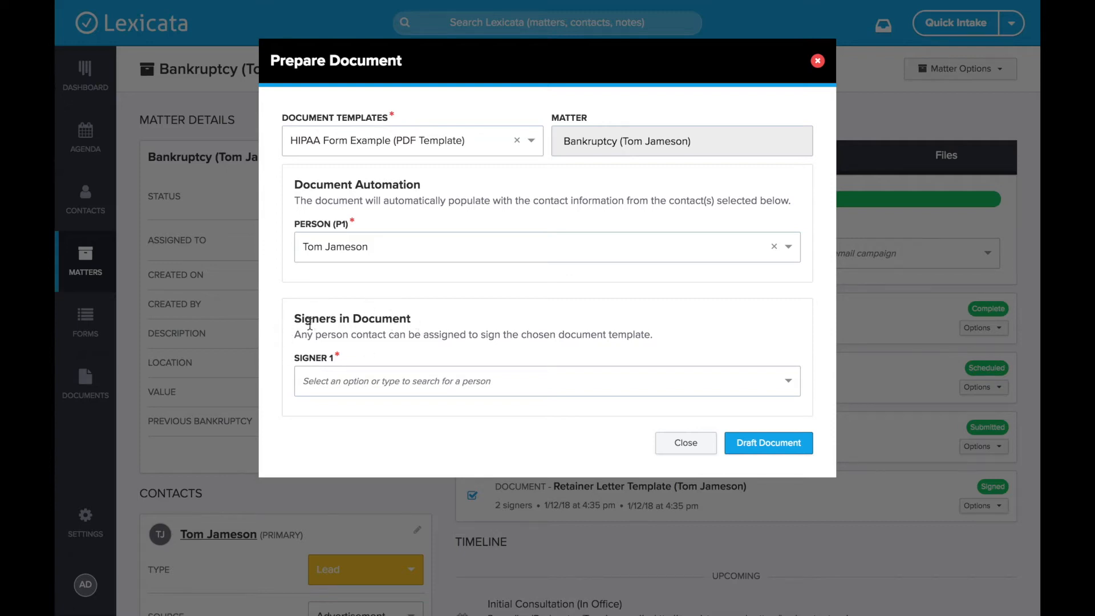
left_click(355, 384)
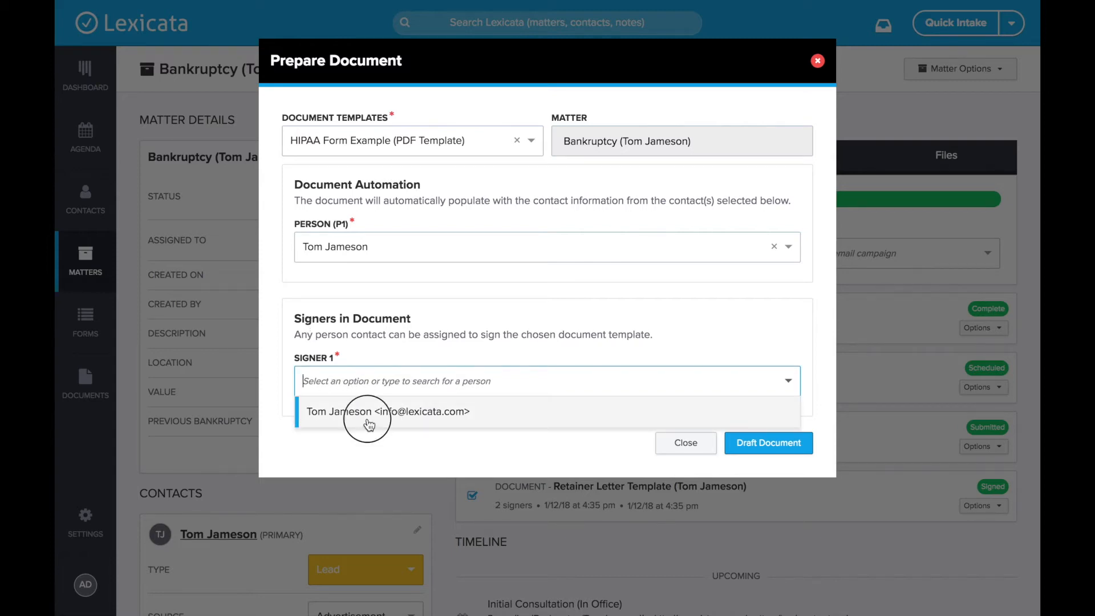
left_click(369, 412)
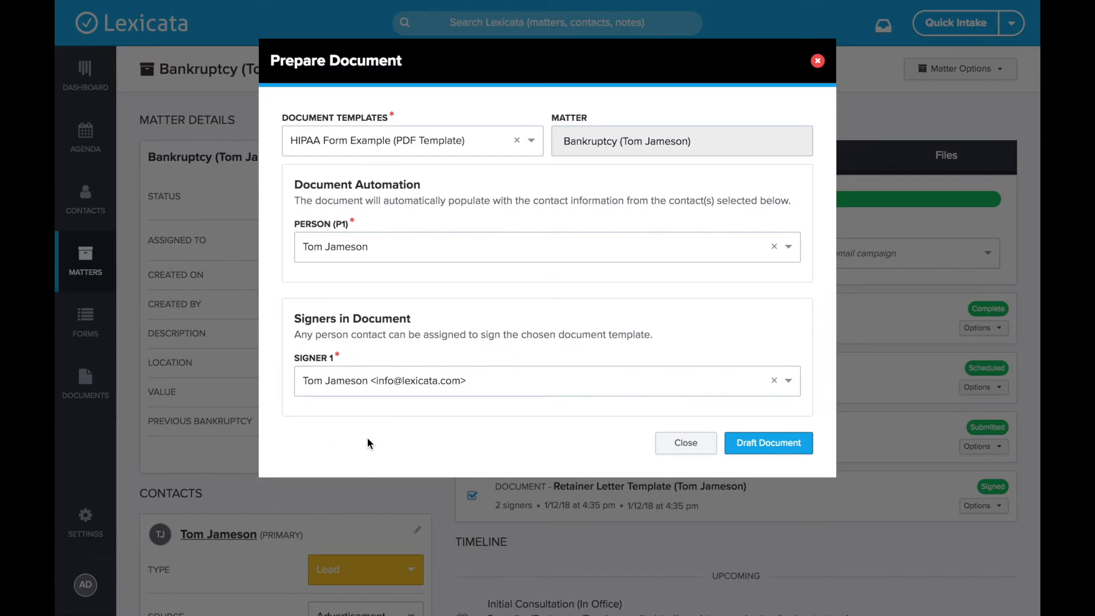
left_click(778, 448)
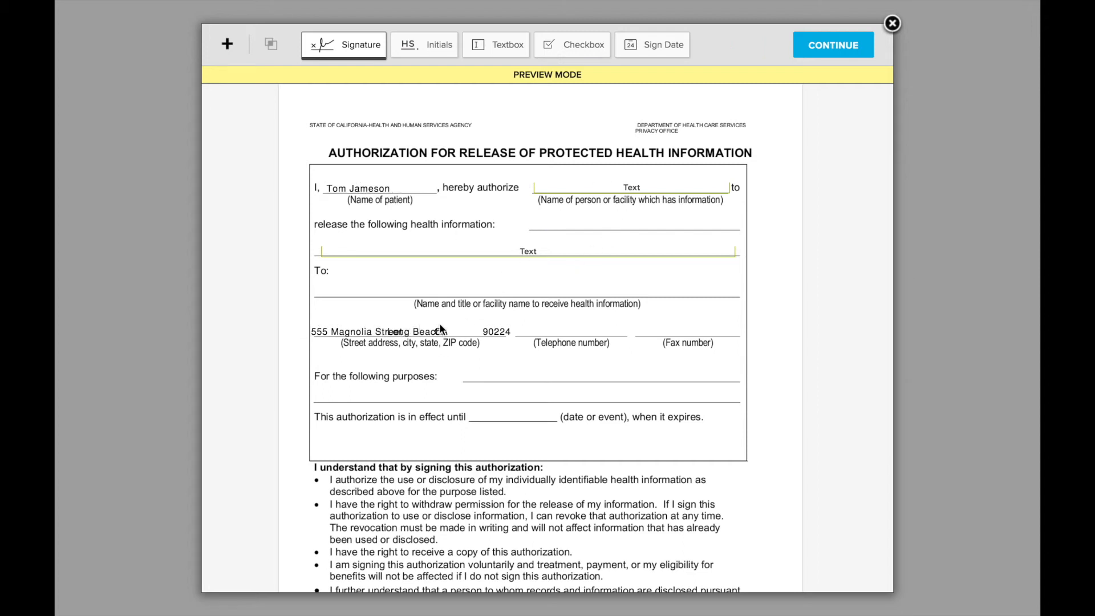
Space out the overlapping street, city, state and ZIP code fields on the form's address line.
left_click_drag(428, 331, 457, 331)
left_click(459, 389)
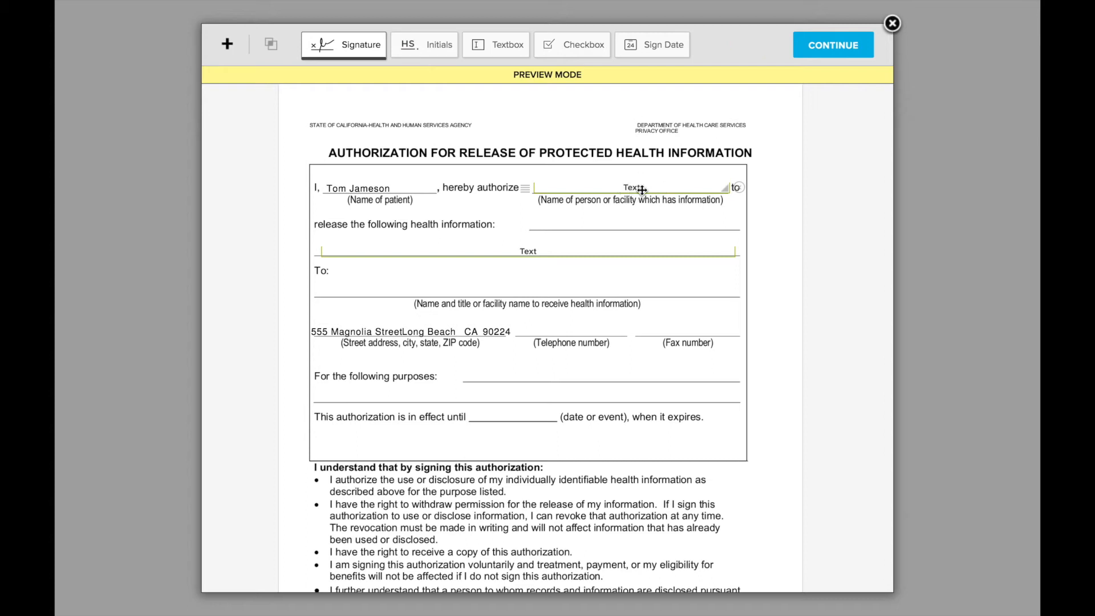
Set the facility name field to be filled out by Me, enter "Example Hospital", and centre it on its line.
left_click(642, 190)
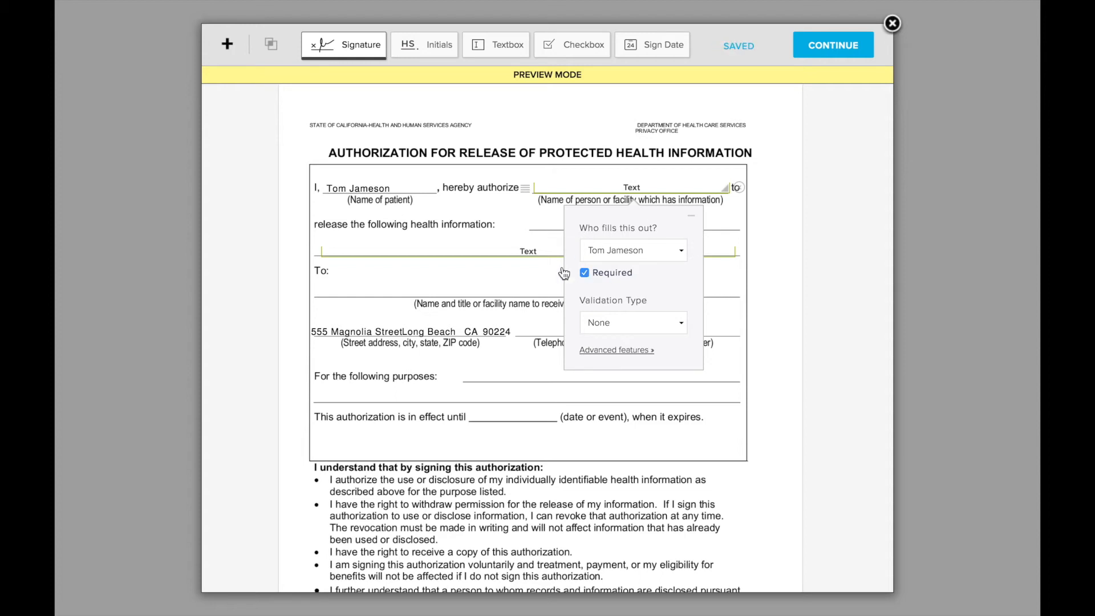
left_click(634, 249)
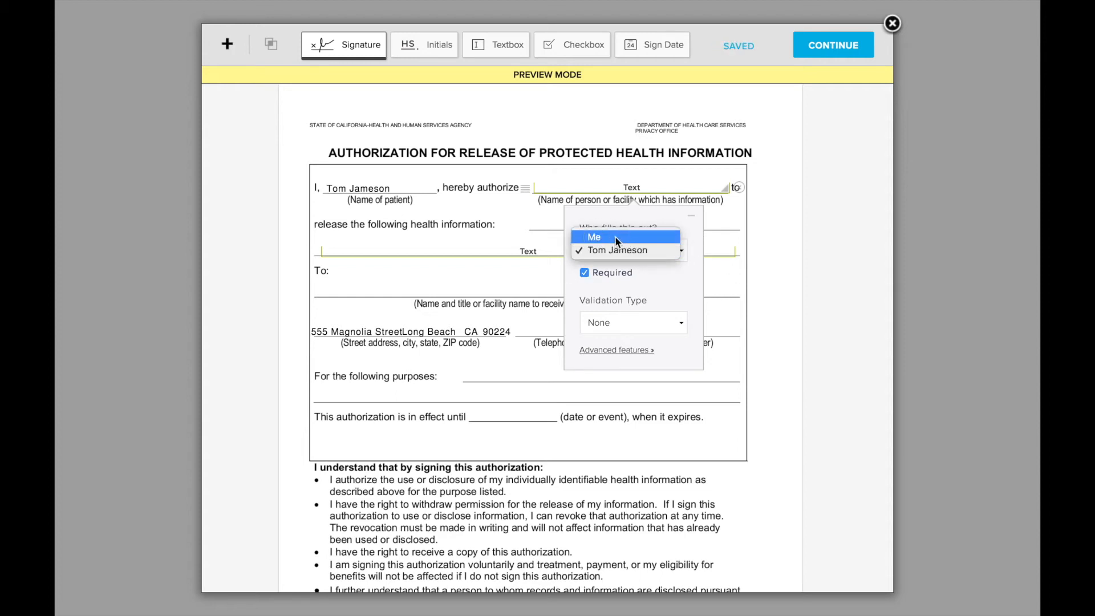
left_click(600, 239)
left_click(610, 191)
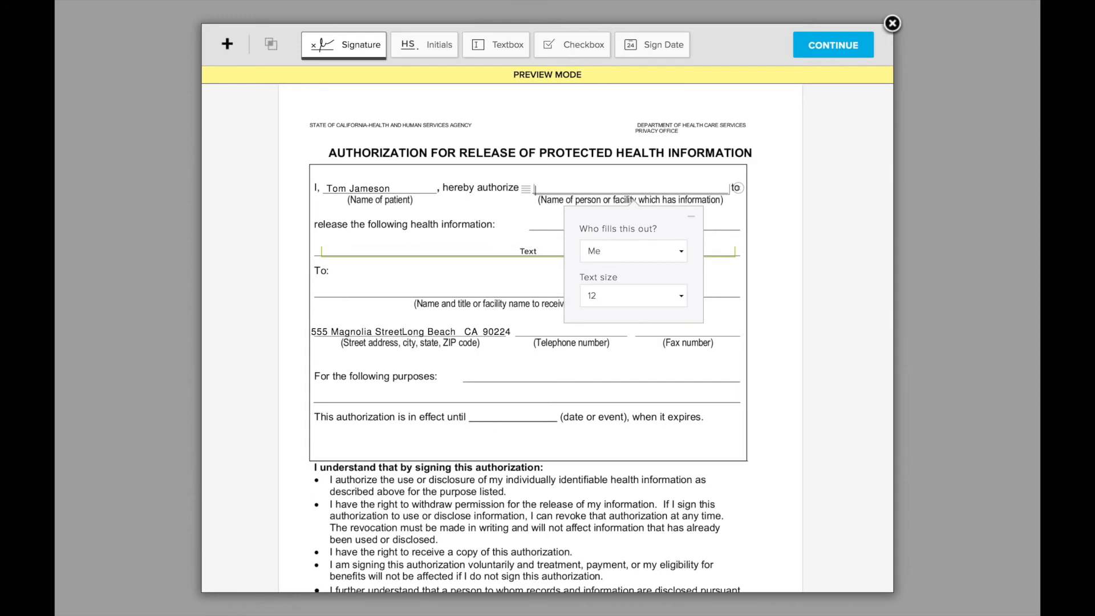
type("Example Hospital")
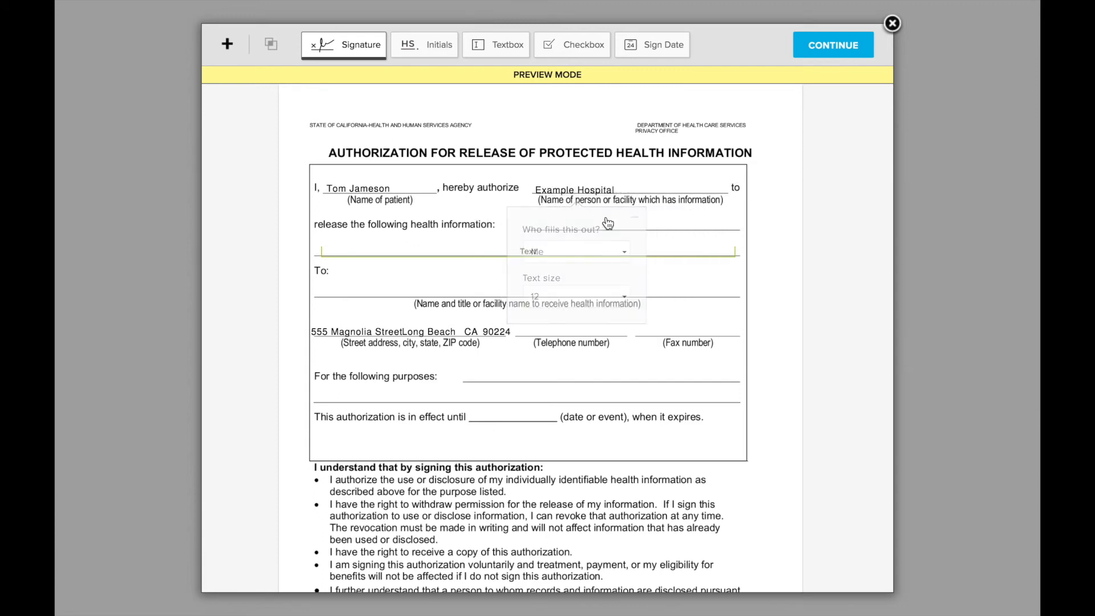
left_click_drag(525, 189, 586, 188)
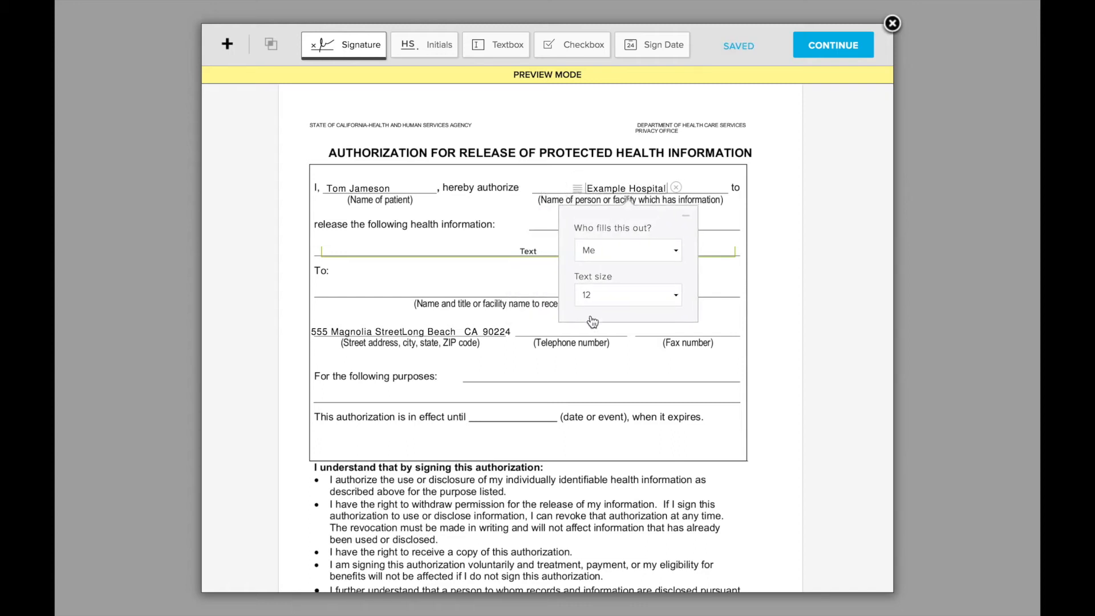
Set the health information field to be filled out by Me, enter "All medical records", and shift it onto its line.
left_click(474, 251)
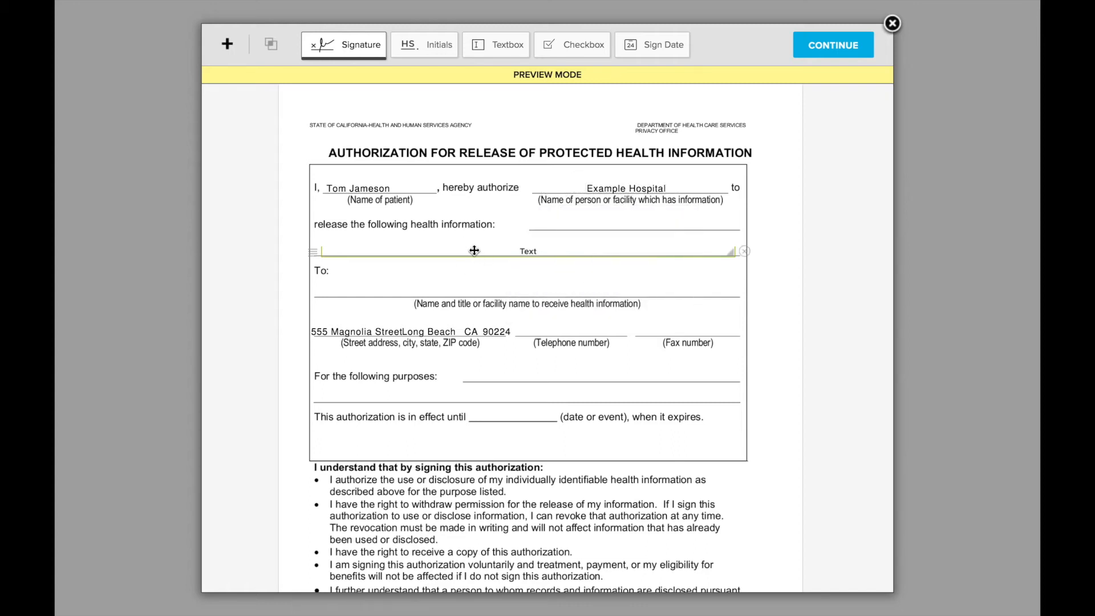
left_click(528, 314)
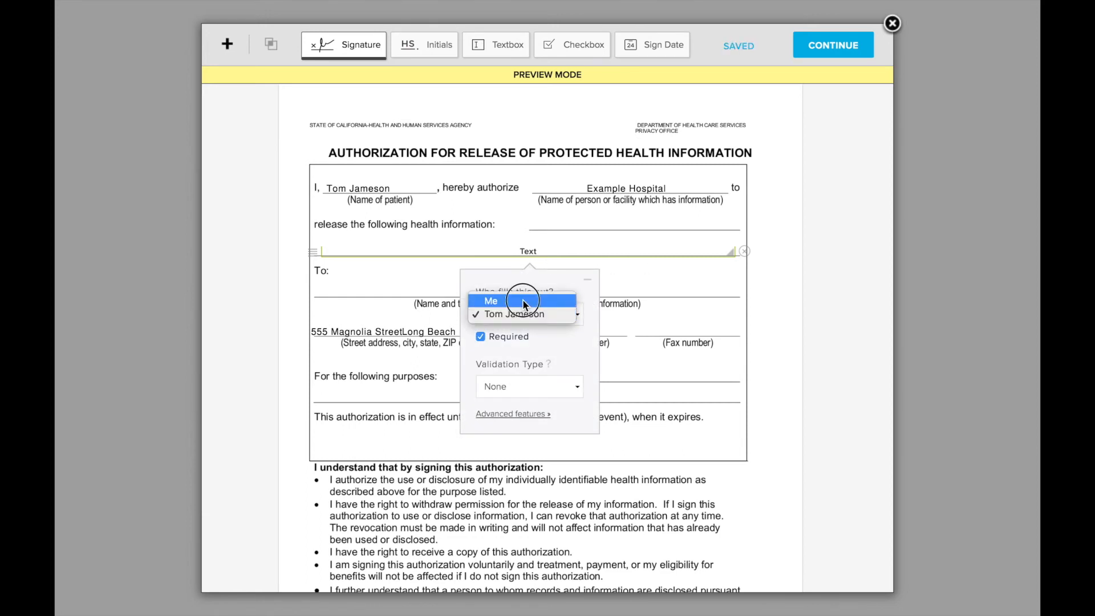
left_click(522, 299)
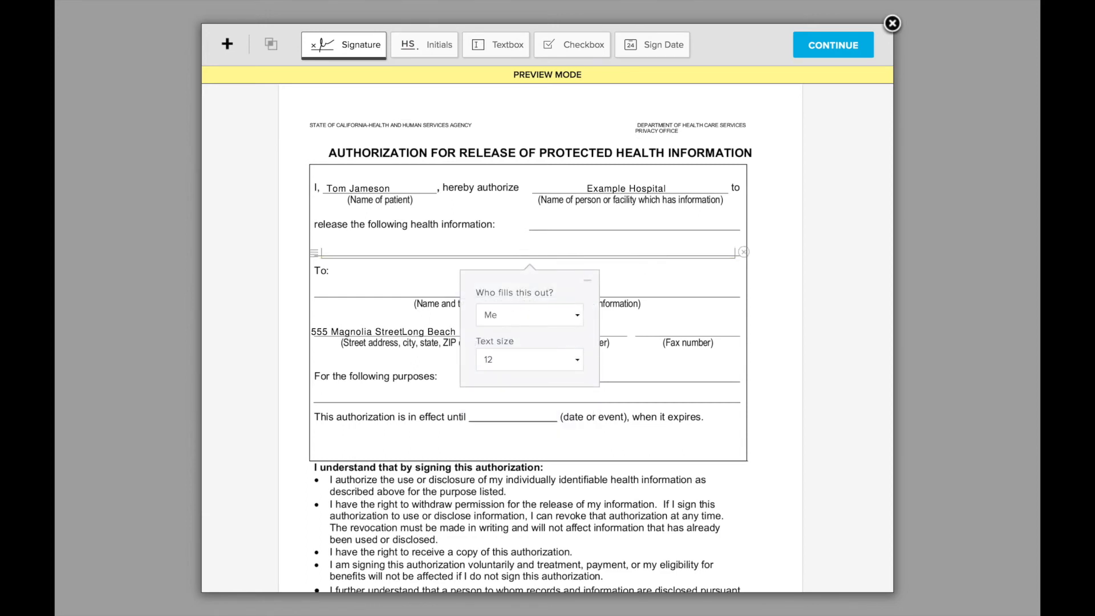
type("All medical r")
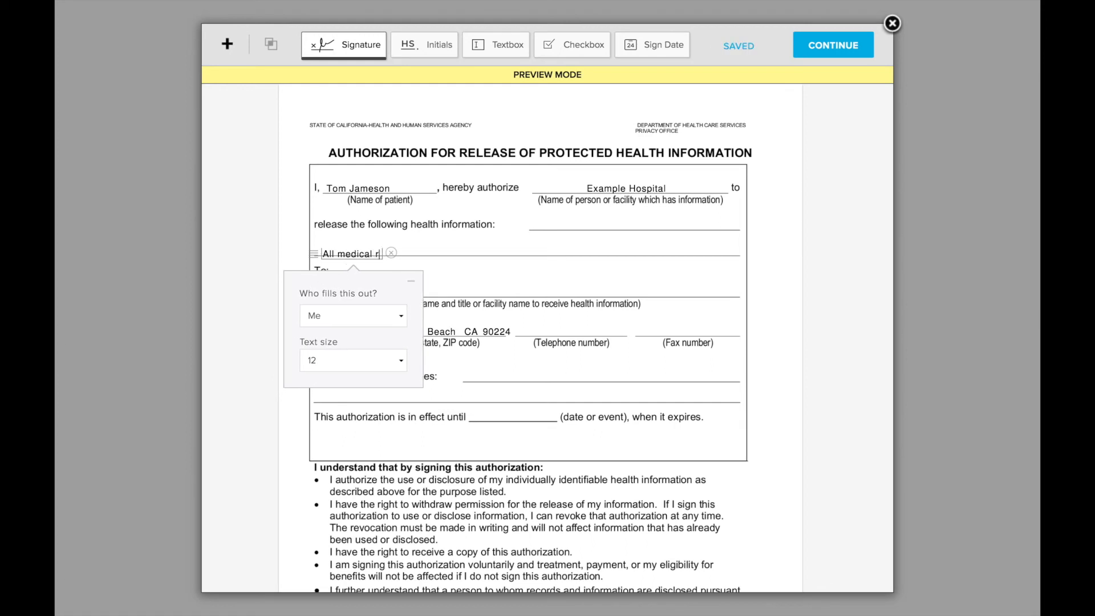
type("ecords")
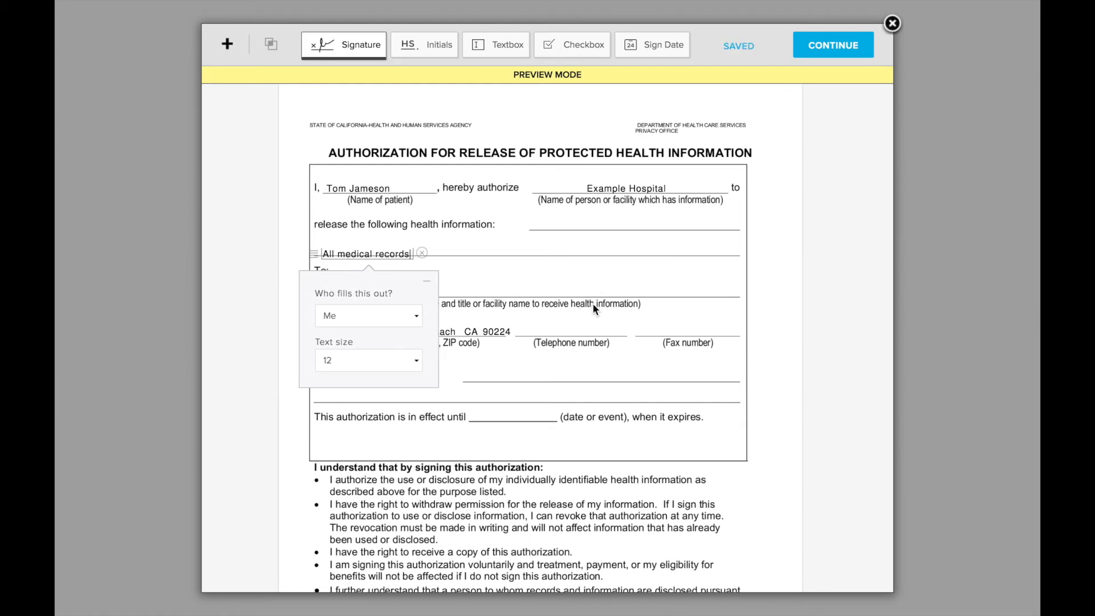
left_click_drag(318, 254, 338, 251)
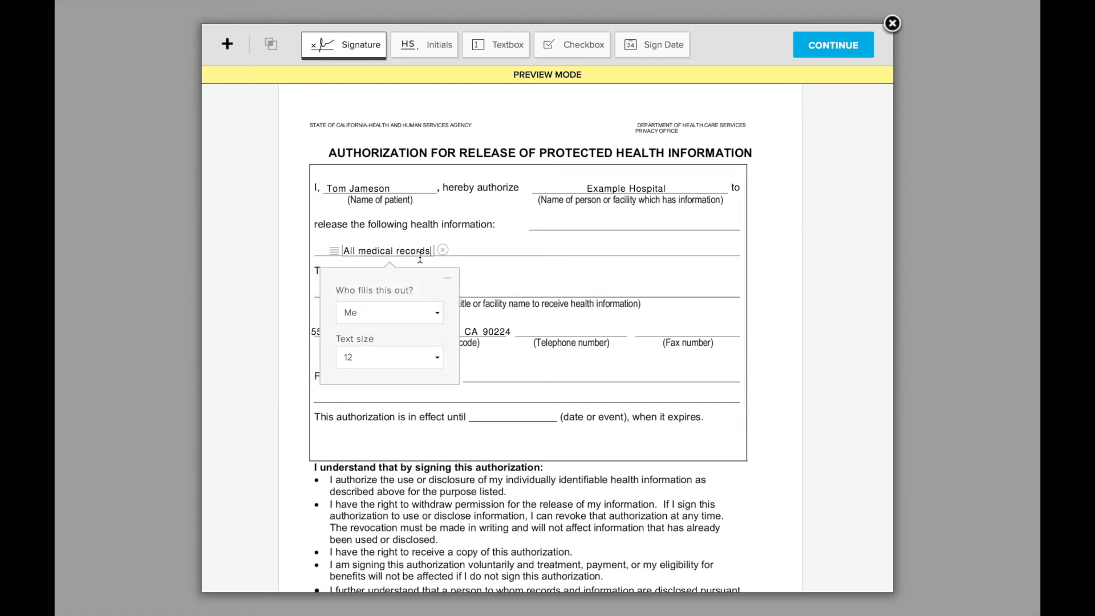
Review the HIPAA form's signature, date and initials fields, finalize the document, and close the delivery method choice without sending.
scroll(567, 305, "down", 6)
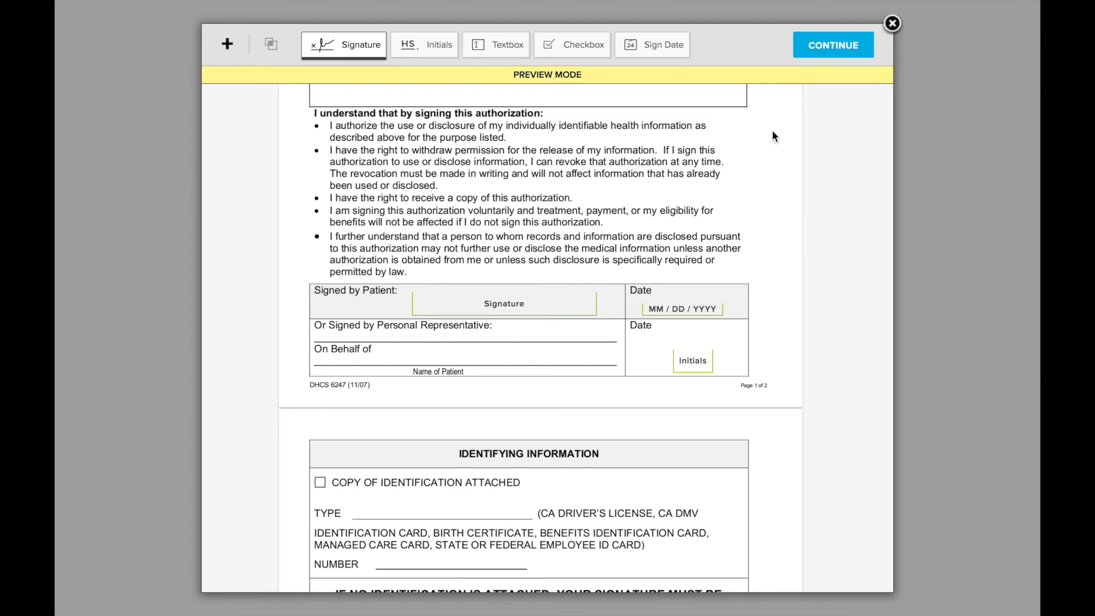
scroll(766, 135, "down", 4)
scroll(767, 135, "up", 10)
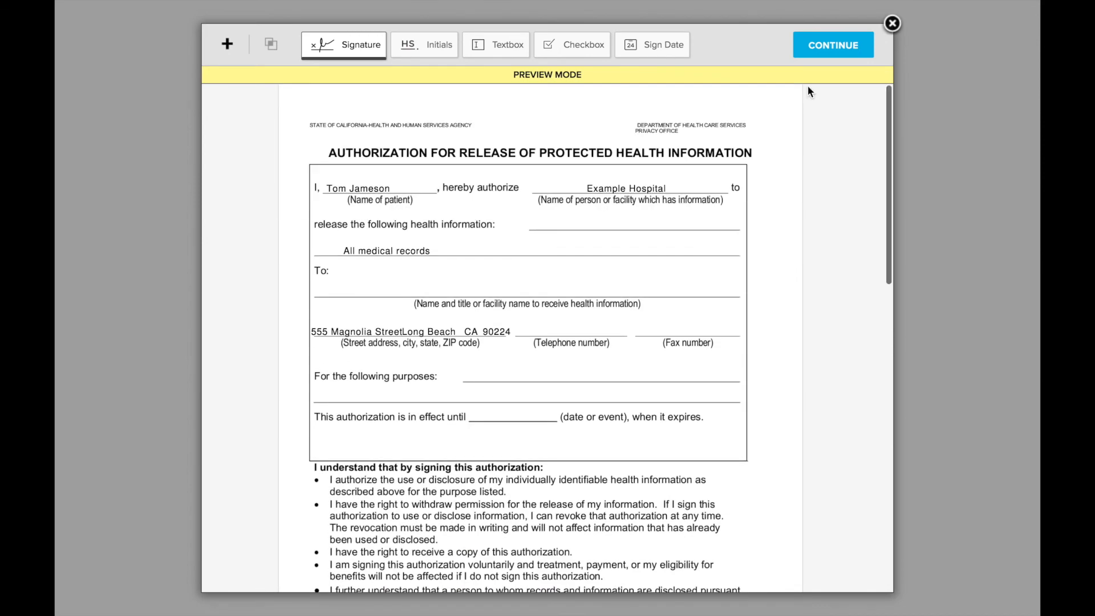
left_click(834, 46)
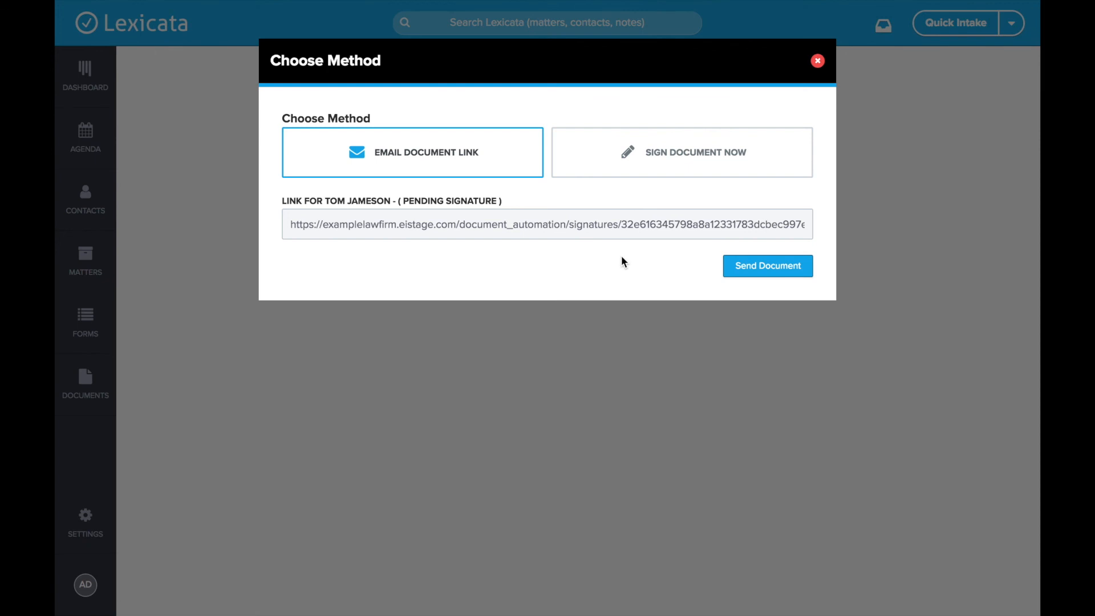
left_click(818, 61)
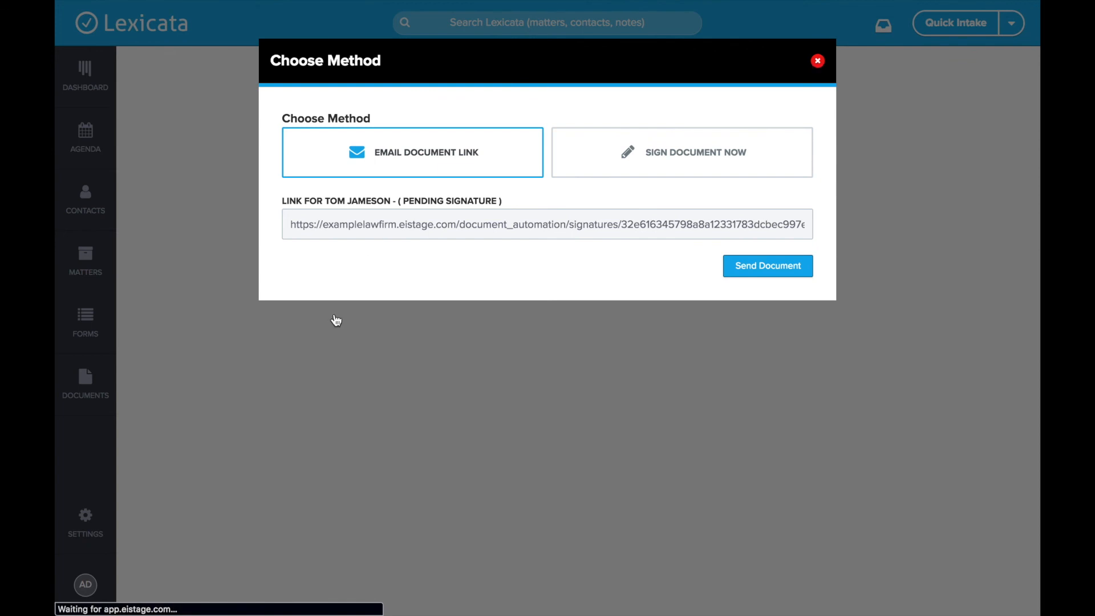